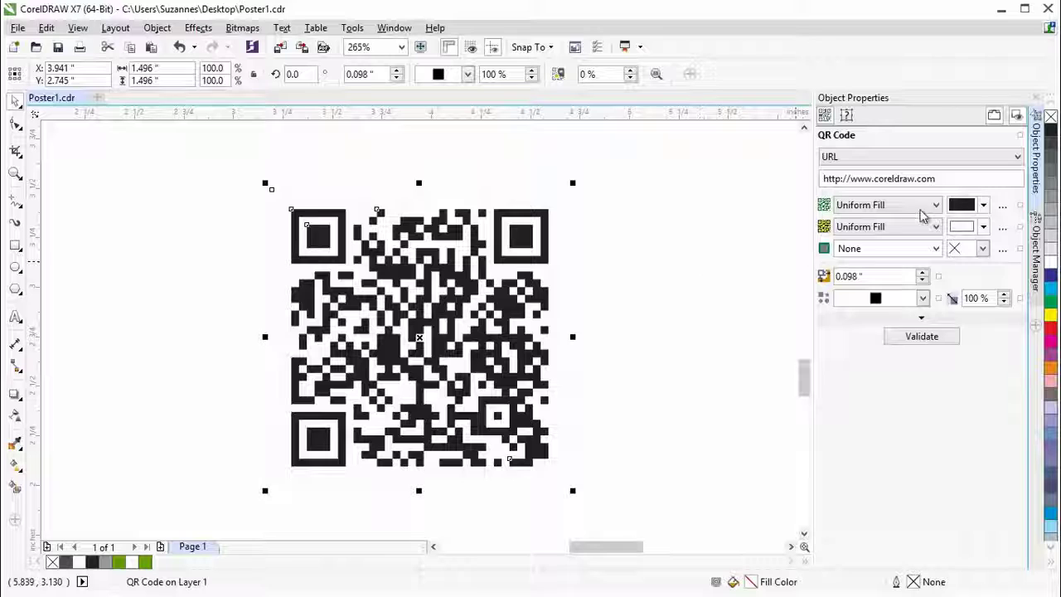
left_click(1018, 159)
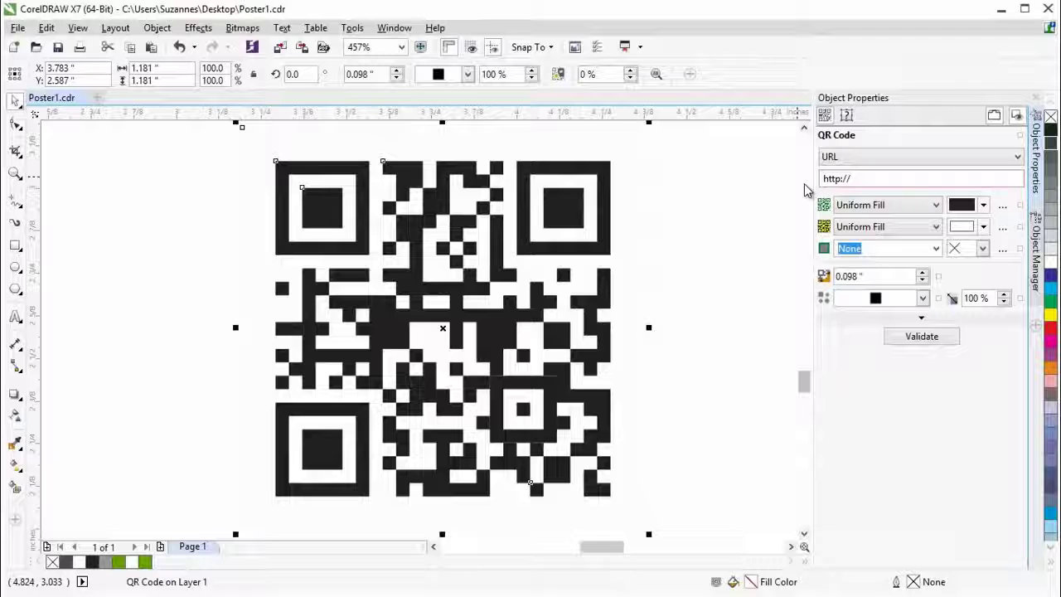
left_click(862, 179)
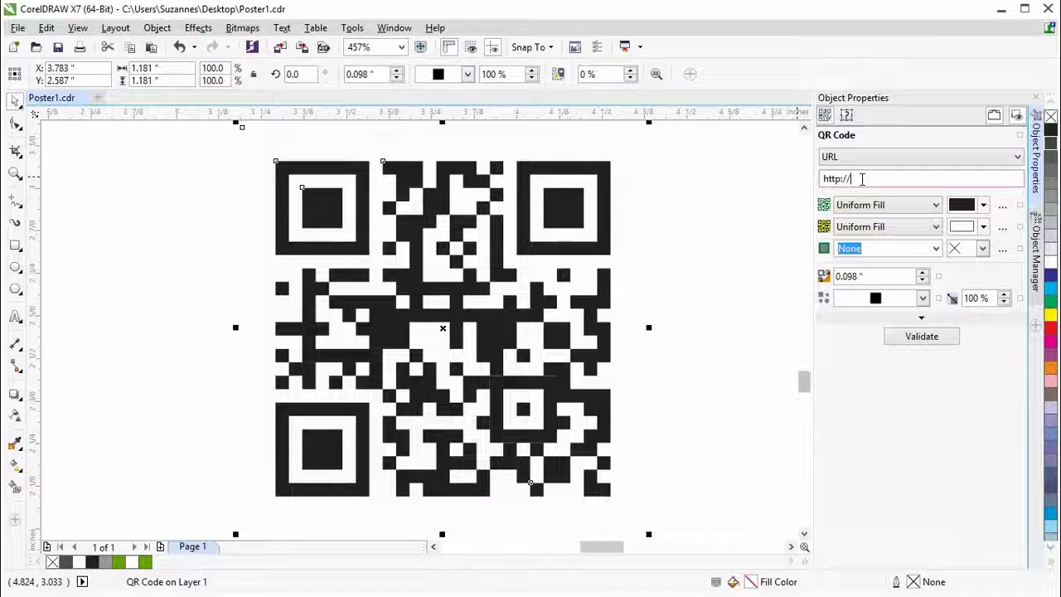
type("www.")
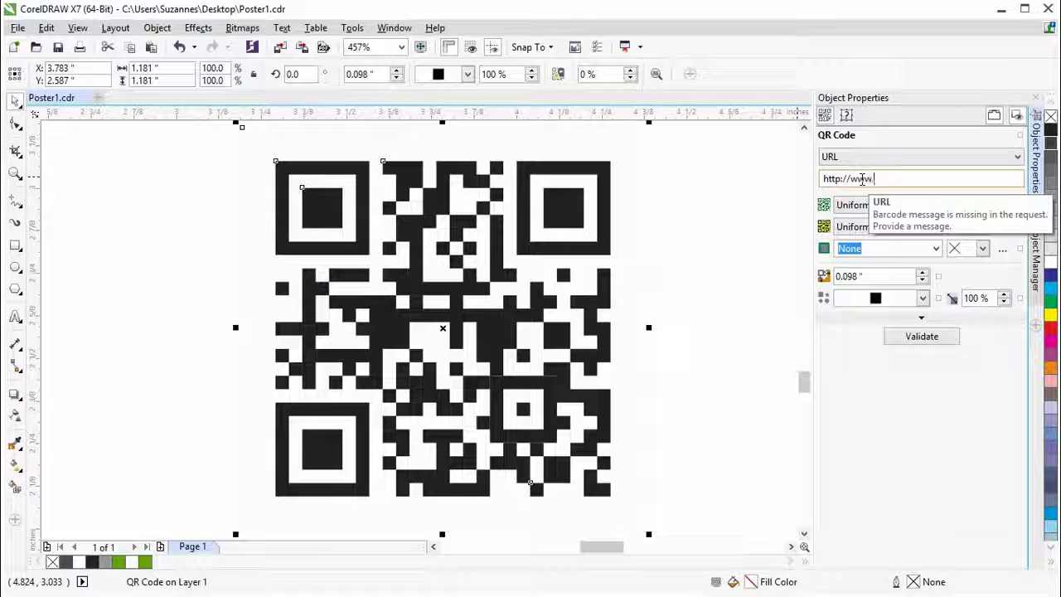
type("coreld")
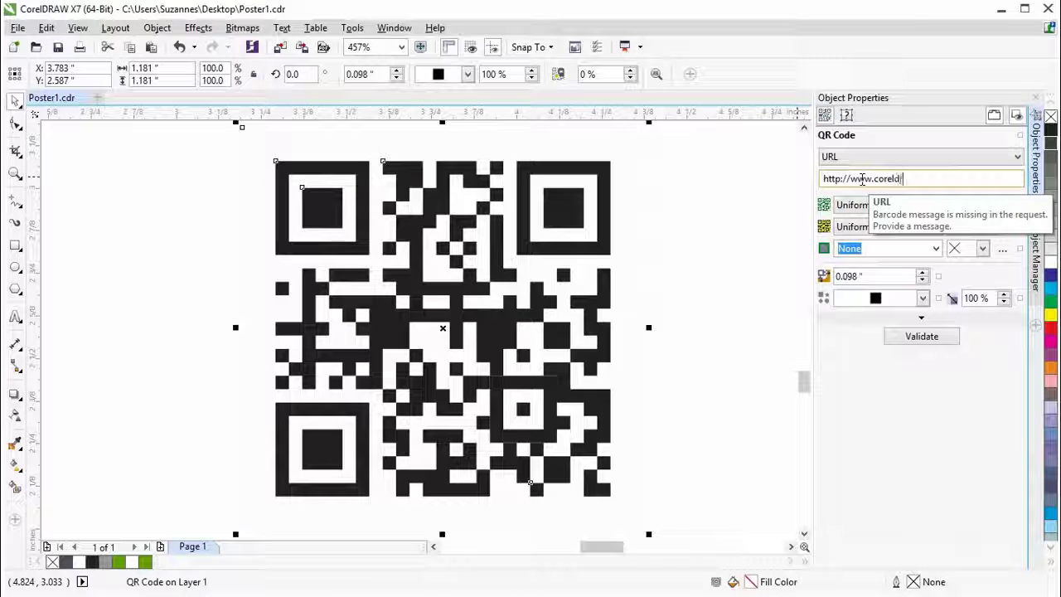
type("raw.com")
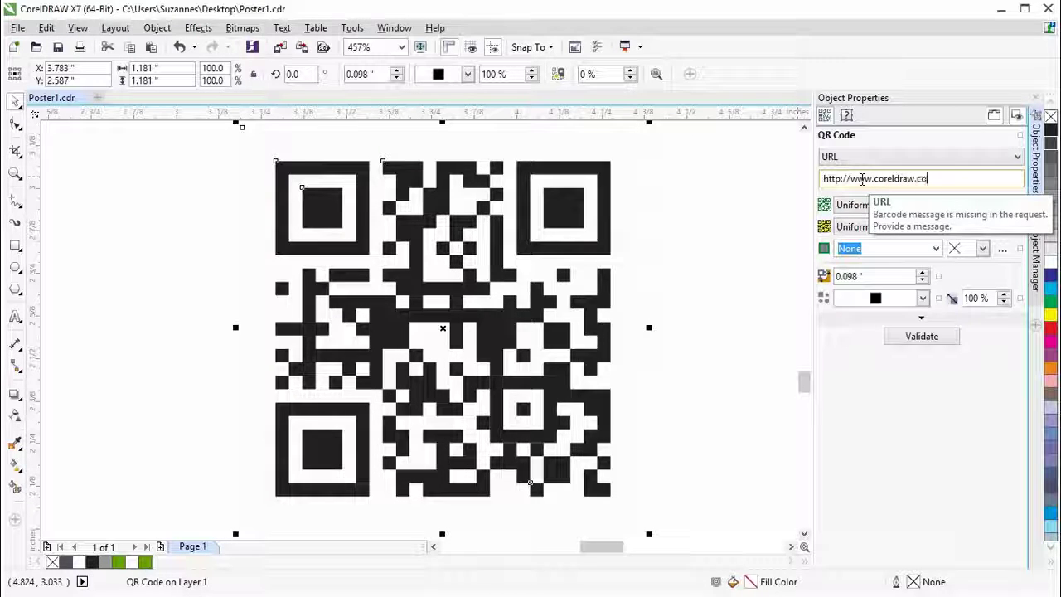
key("Return")
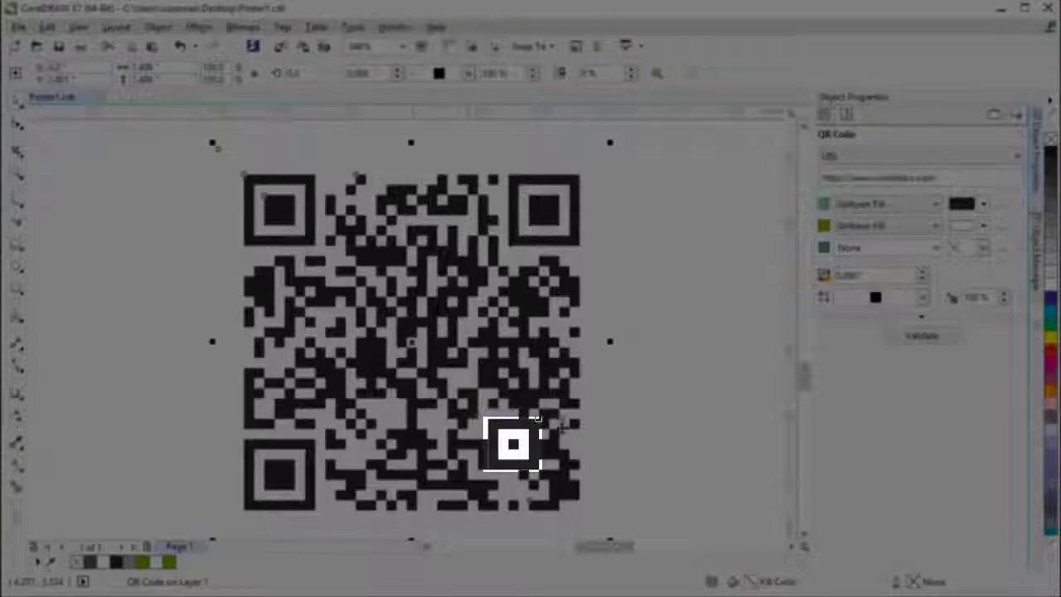
- Give the QR code's pixels a uniform dark blue fill of C100 M93 Y2 K7
scroll(659, 468, "up", 2)
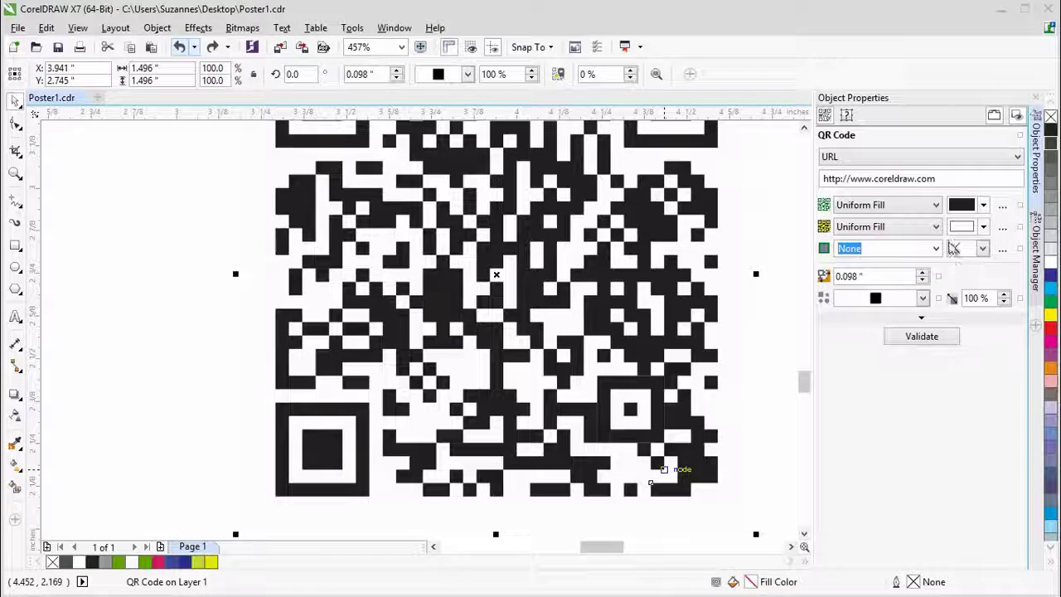
left_click(936, 206)
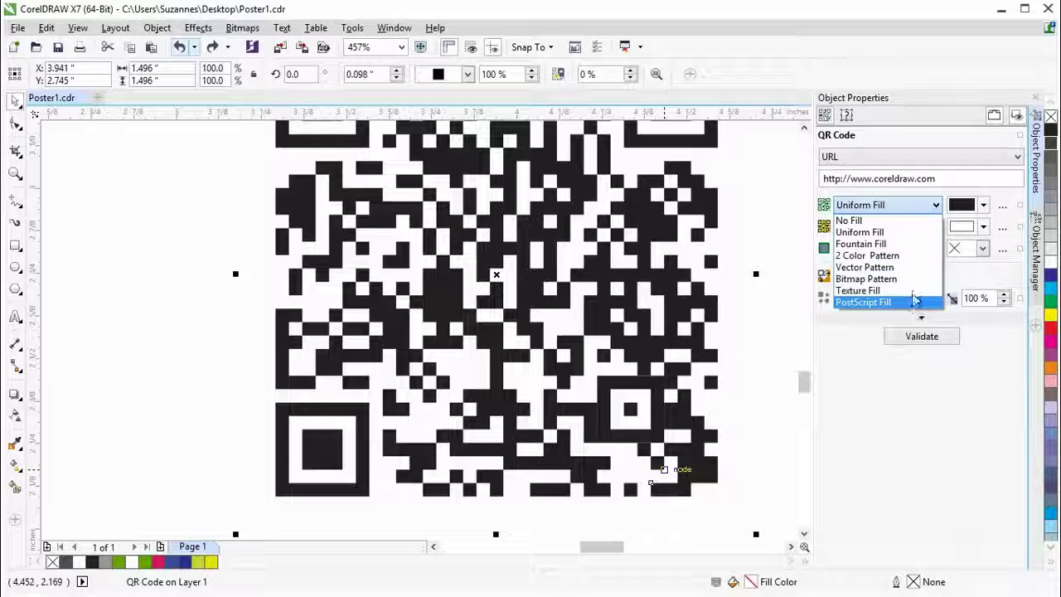
left_click(919, 233)
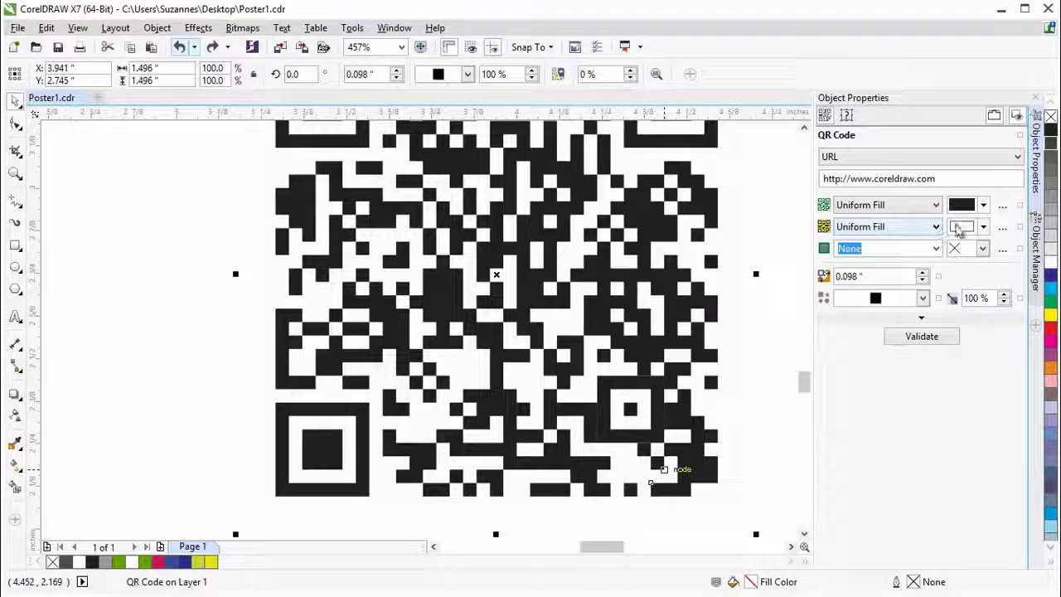
left_click(983, 206)
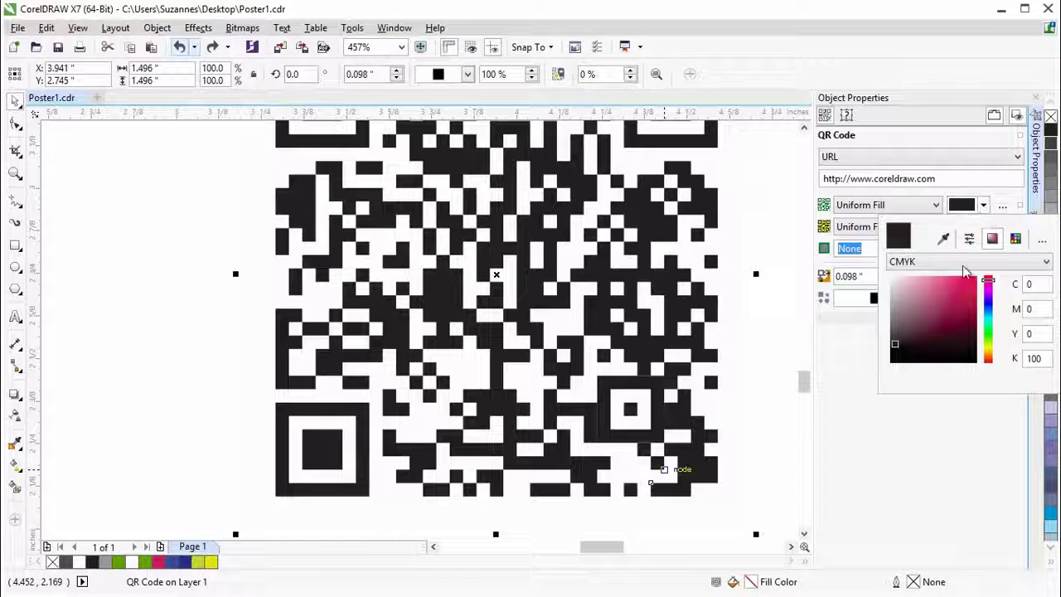
left_click(966, 294)
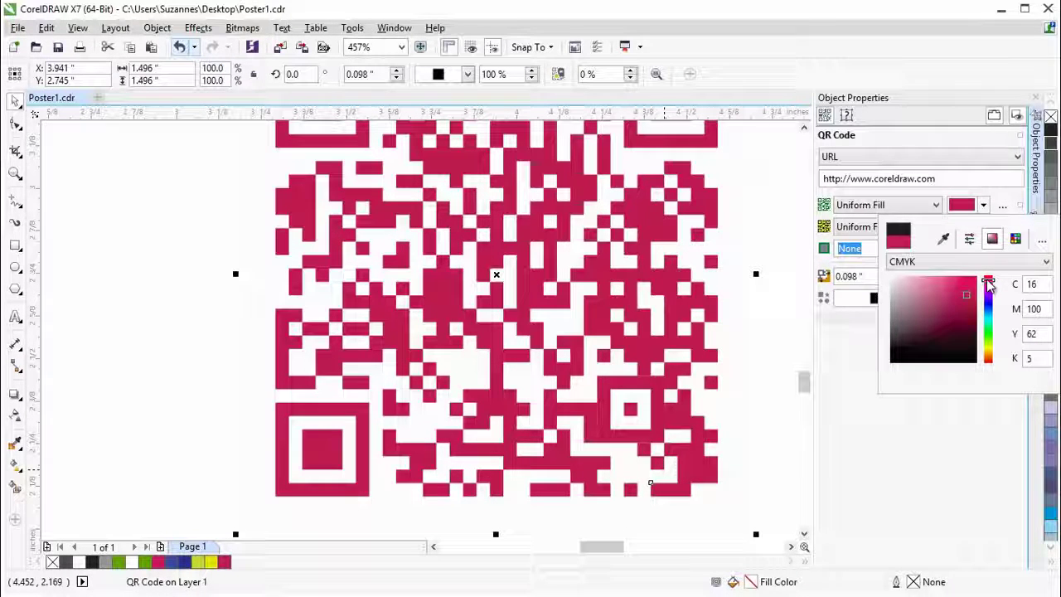
left_click_drag(987, 284, 983, 307)
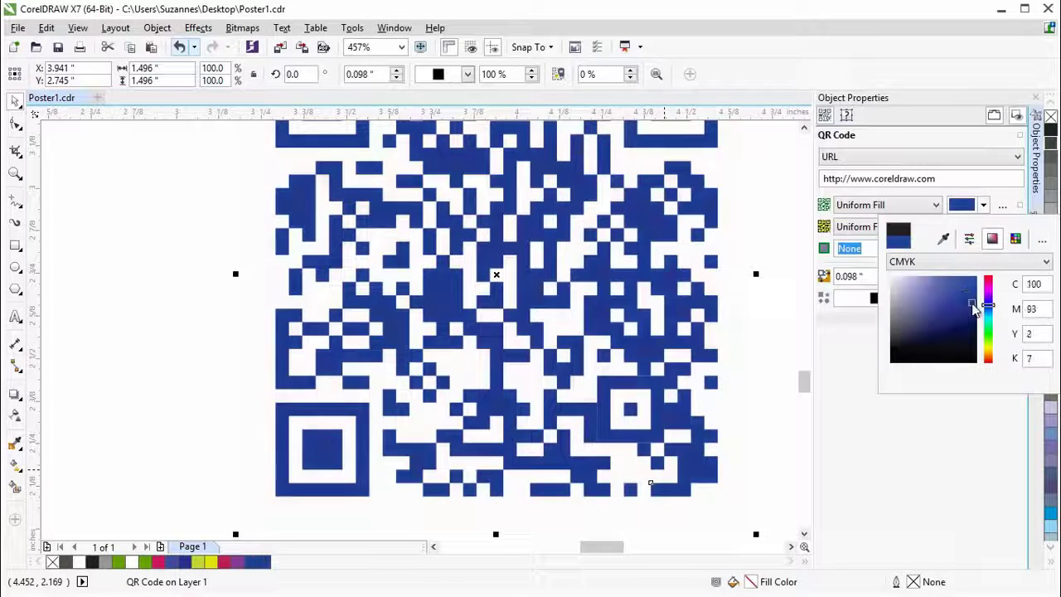
left_click(969, 439)
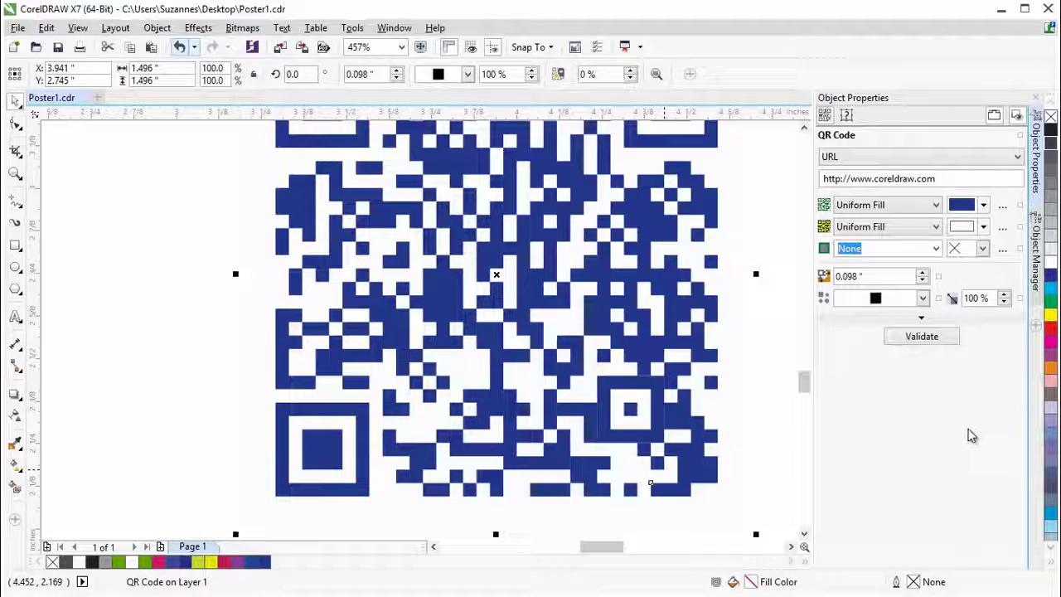
left_click(1002, 207)
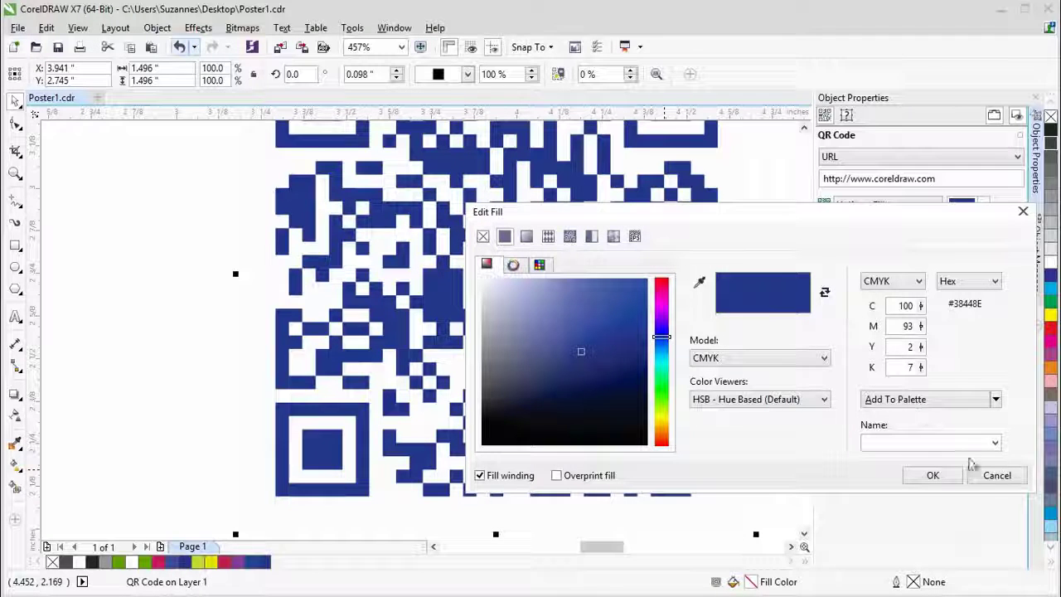
left_click(988, 480)
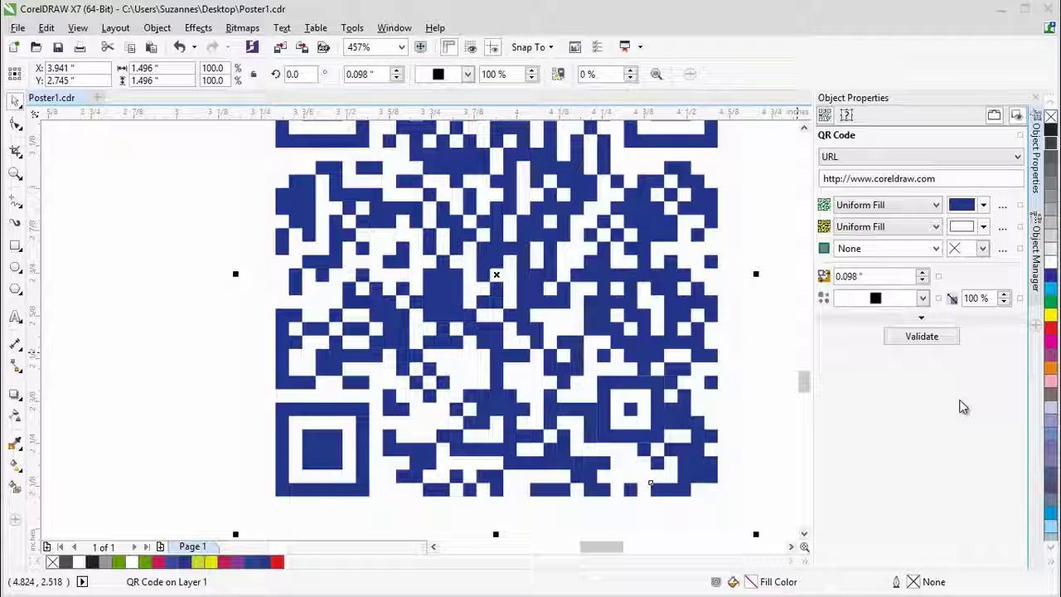
- Give the QR code's background a uniform pale green fill of C10 M0 Y17 K0
left_click(936, 227)
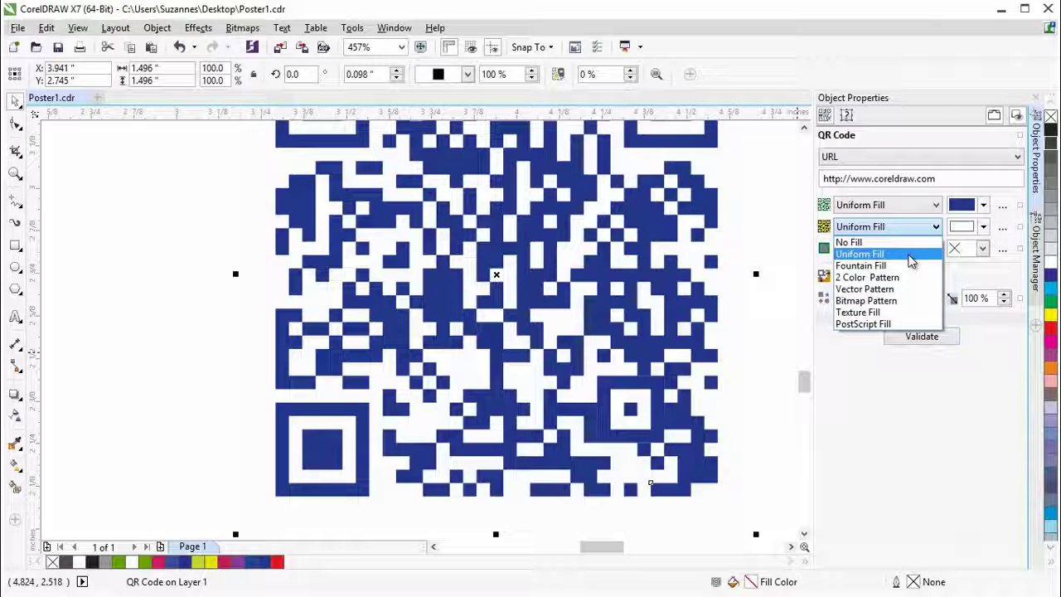
left_click(909, 255)
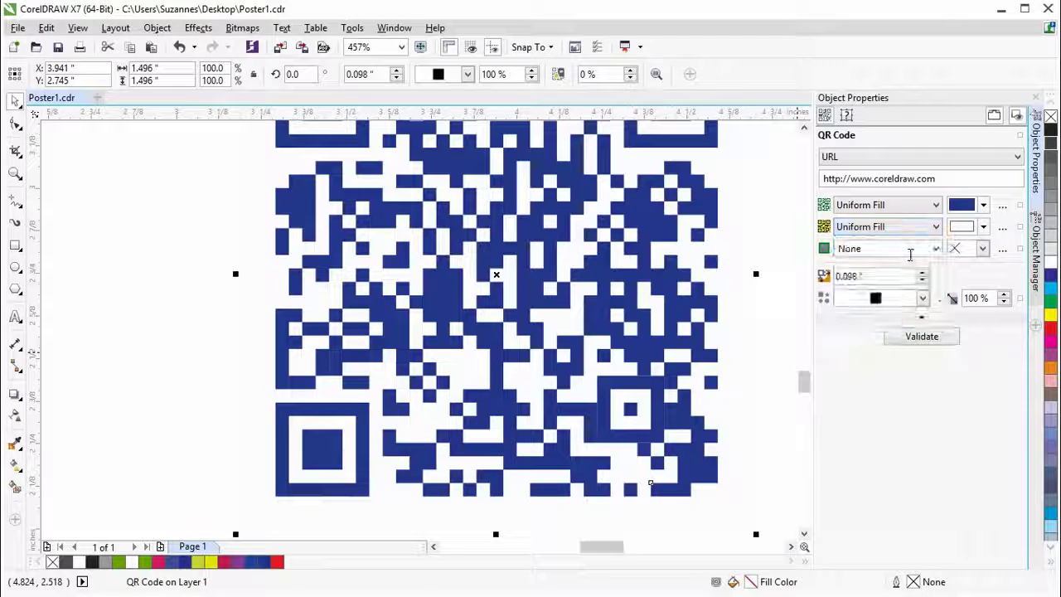
left_click(984, 231)
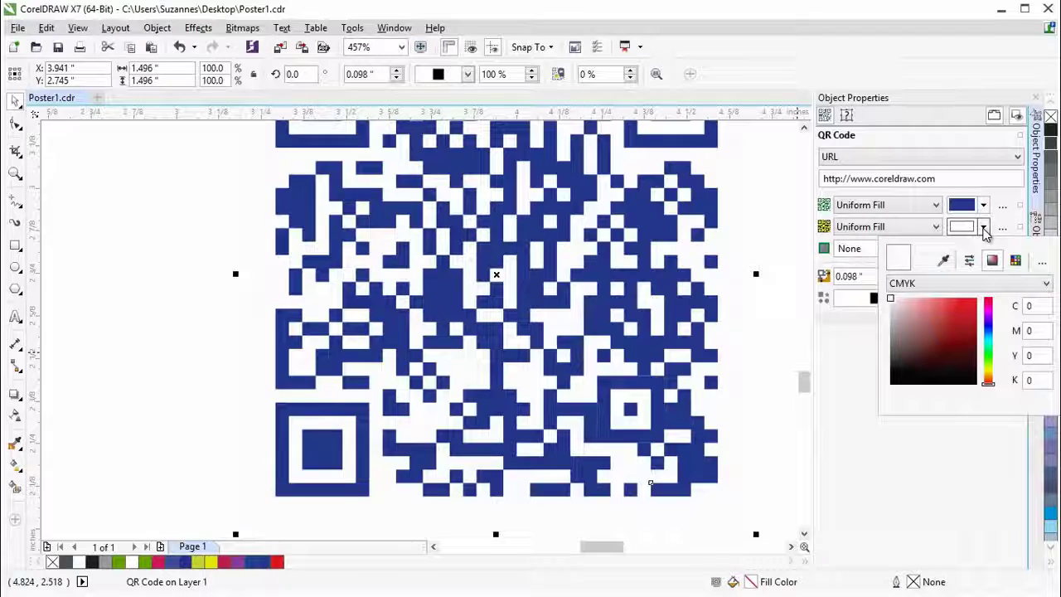
left_click(901, 297)
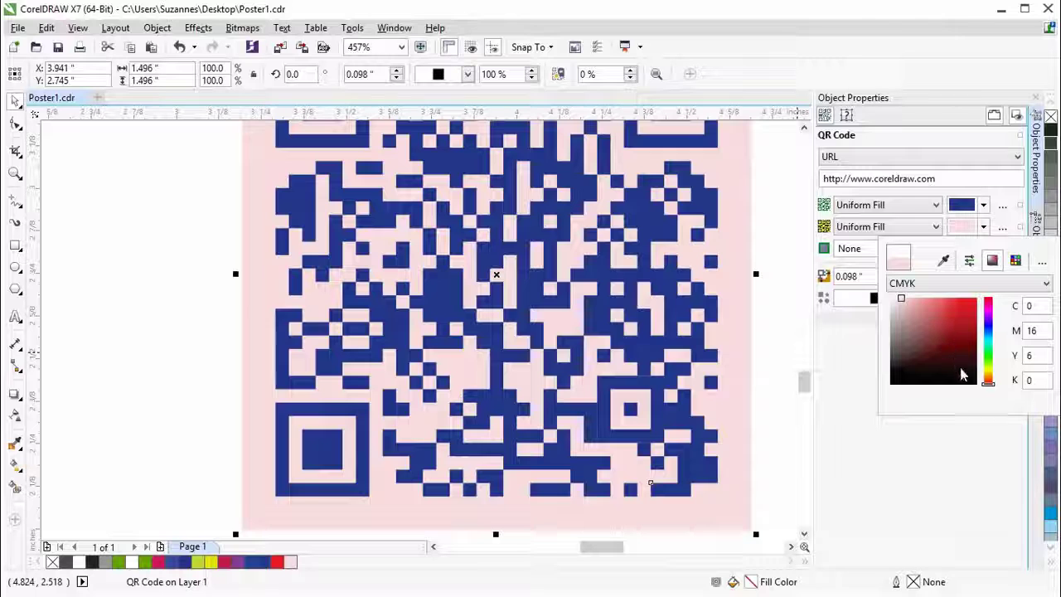
left_click_drag(988, 388, 989, 359)
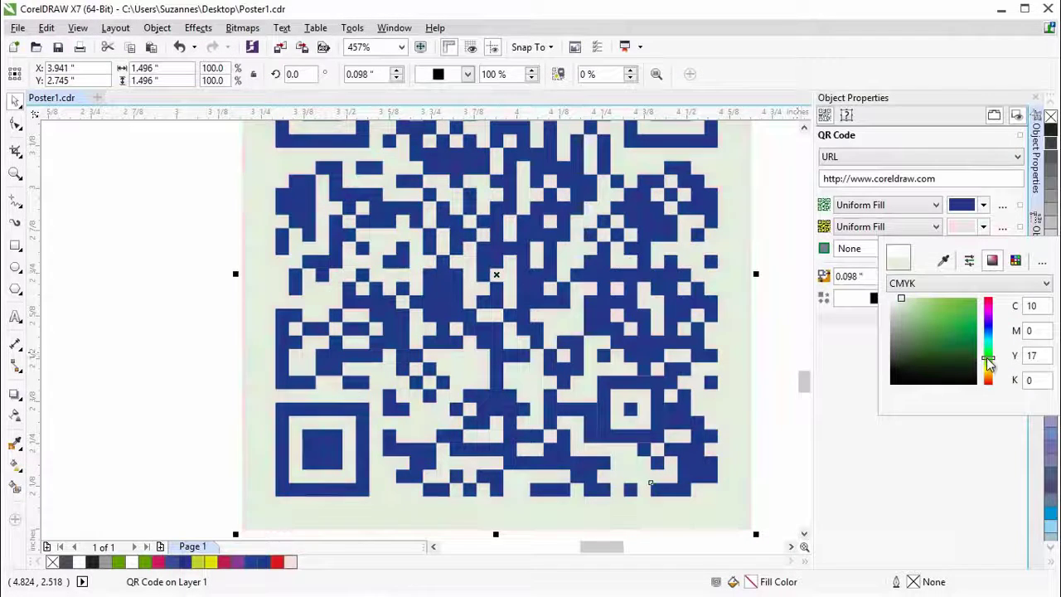
left_click(985, 440)
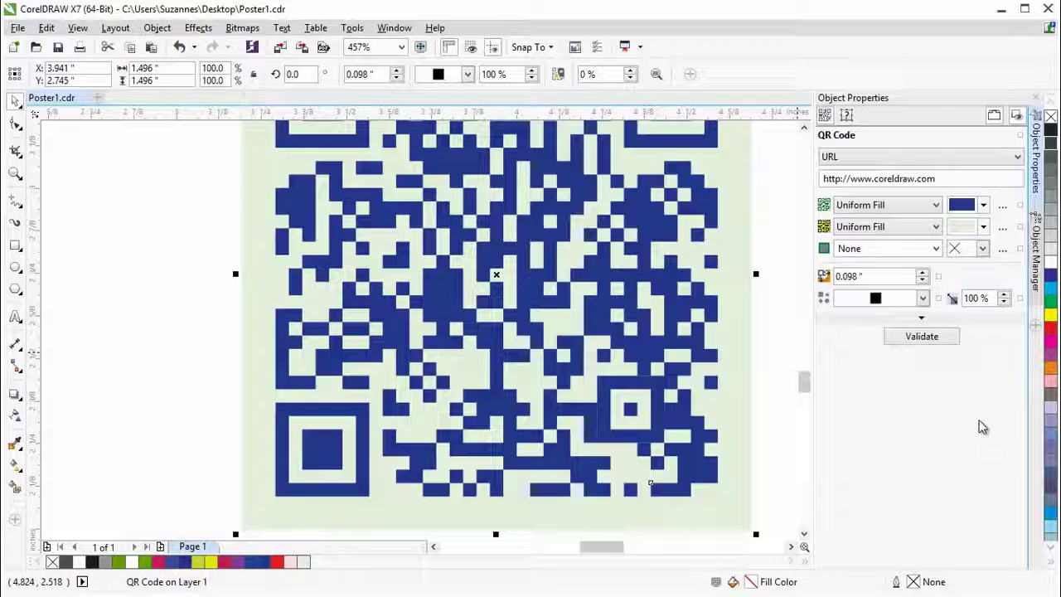
- Add a 0.5 pt outline to the QR code's pixels, trying red before setting the outline color to black
left_click(936, 250)
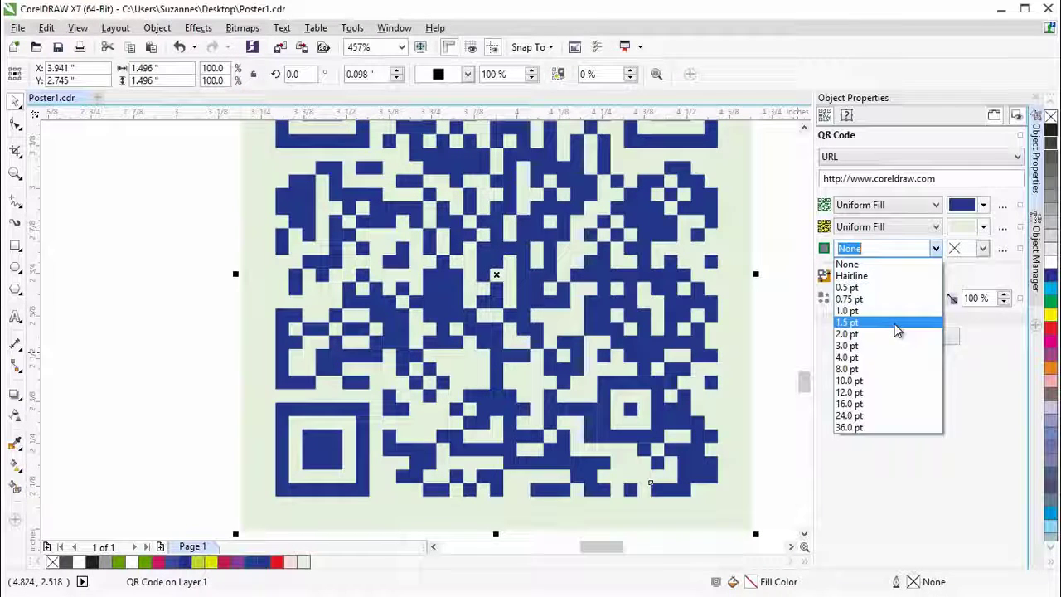
left_click(894, 287)
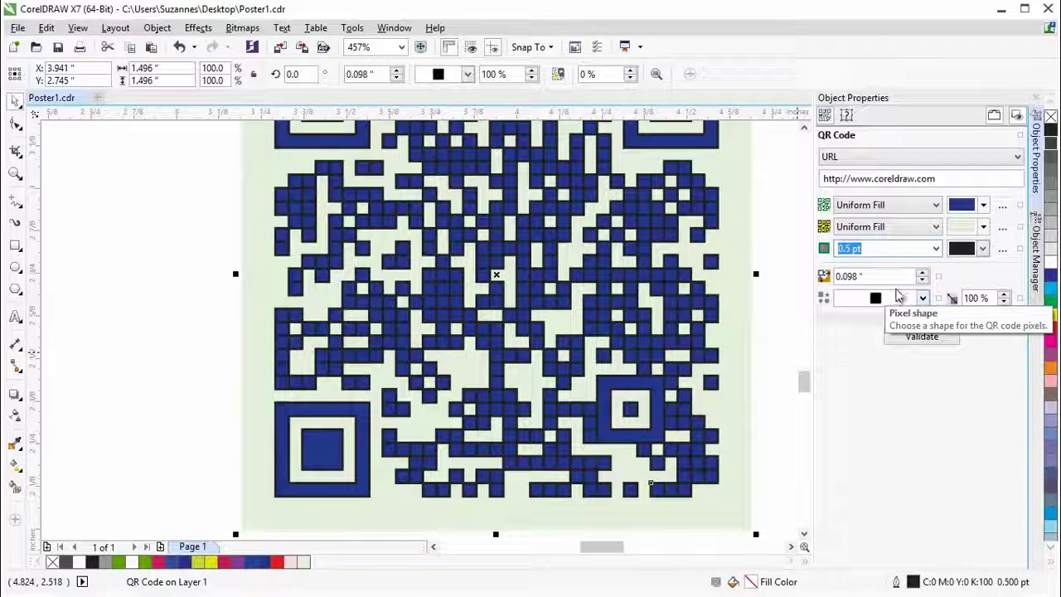
left_click(983, 248)
left_click(1003, 289)
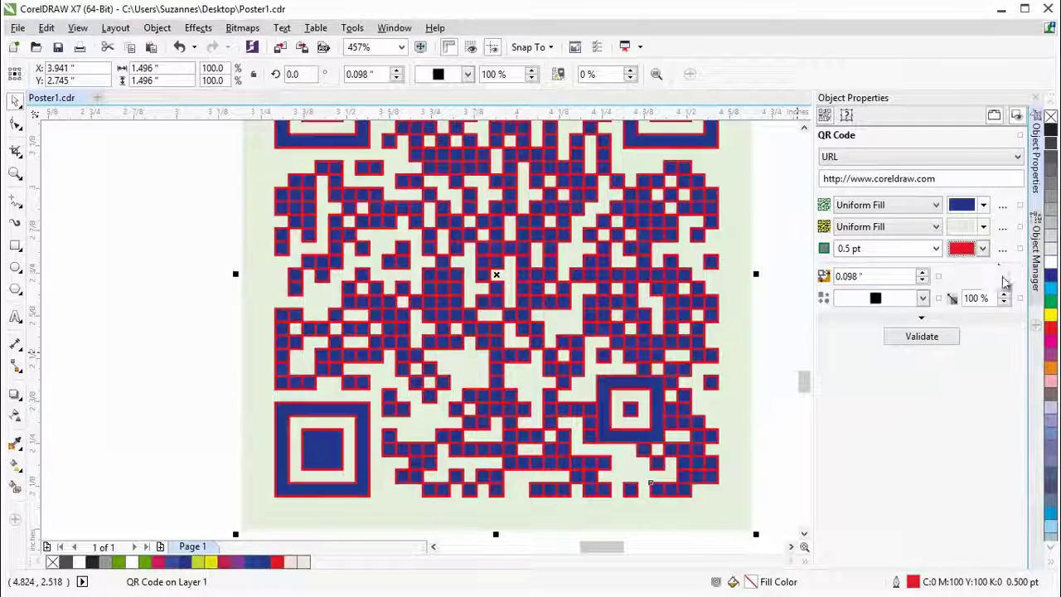
left_click(983, 249)
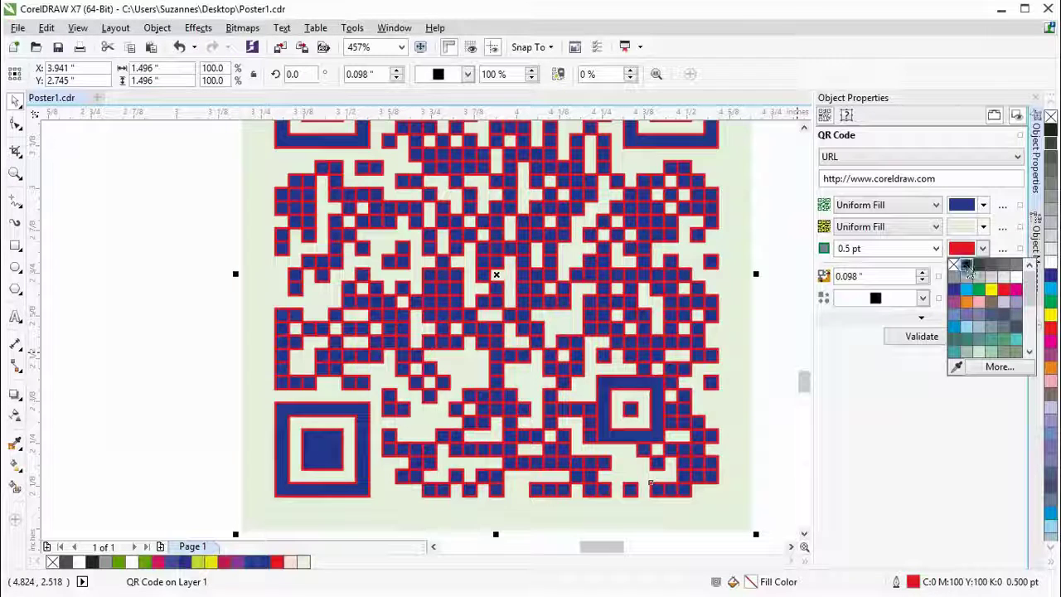
left_click(966, 265)
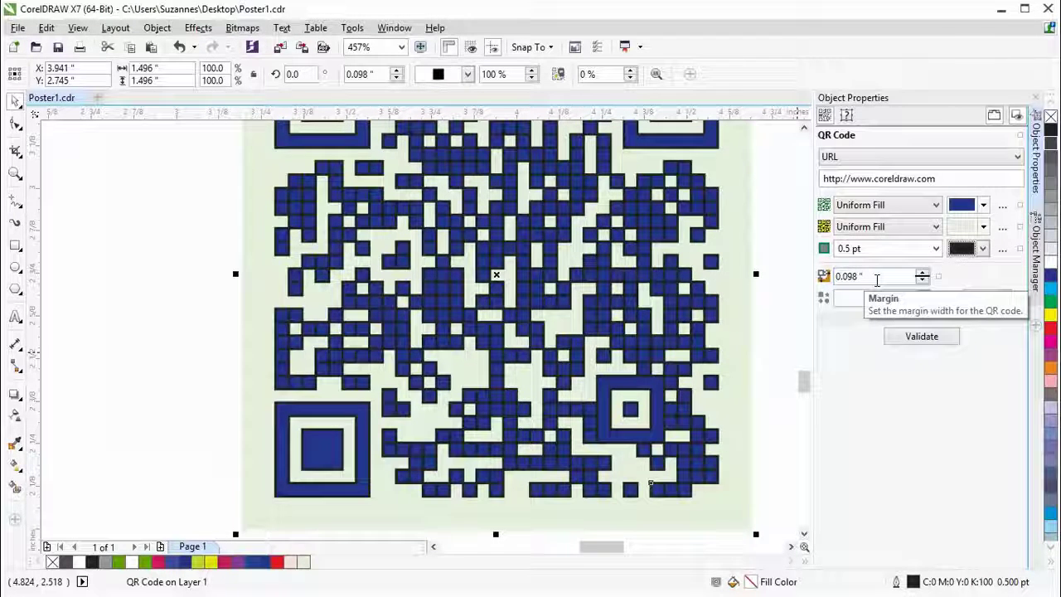
- Widen the QR code's margin to 0.3 inches
left_click_drag(876, 280, 844, 277)
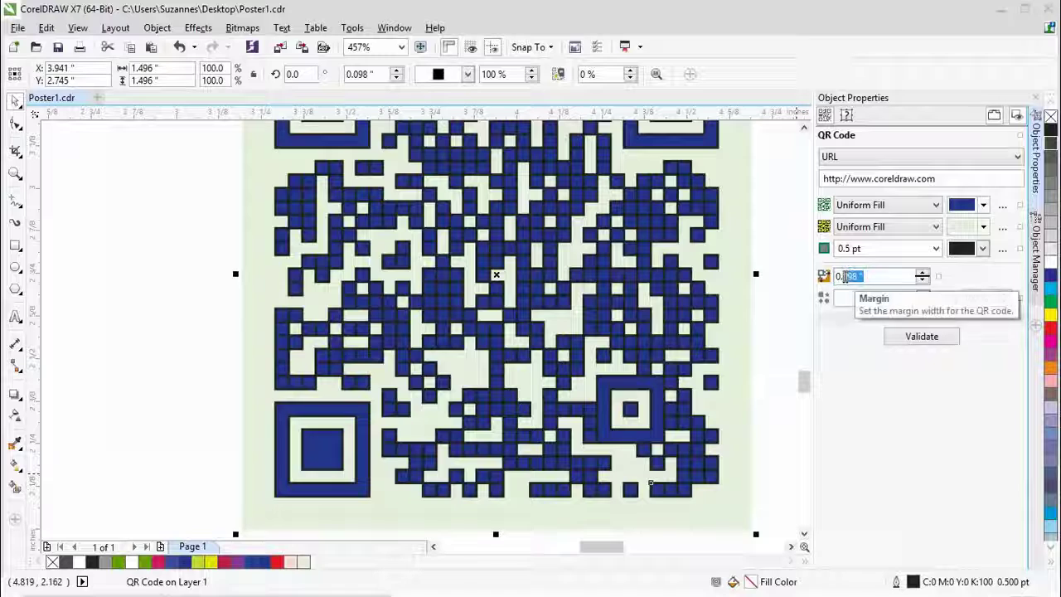
key("BackSpace")
type("11")
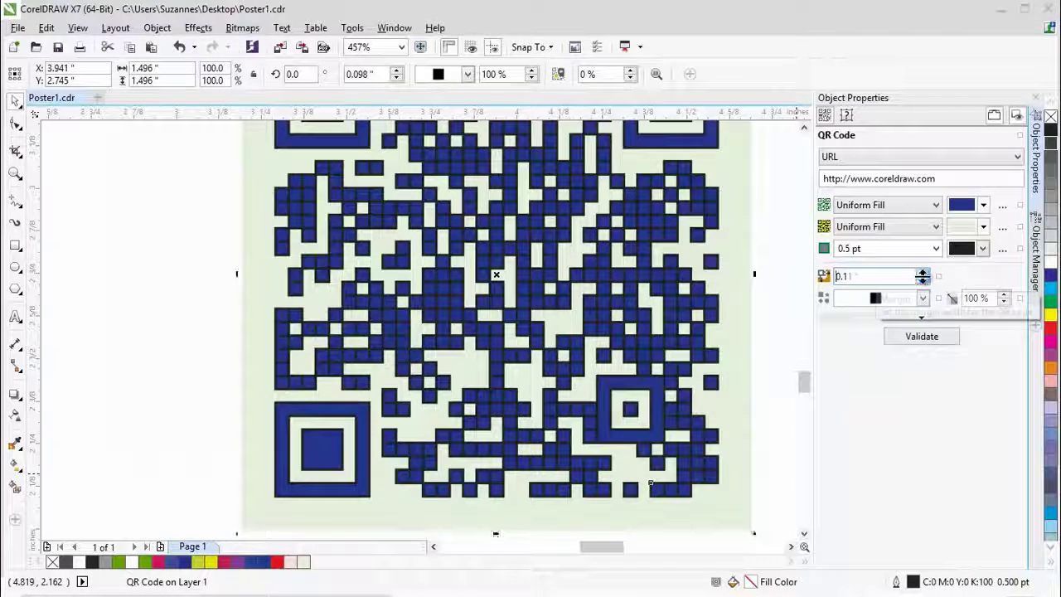
left_click(923, 273)
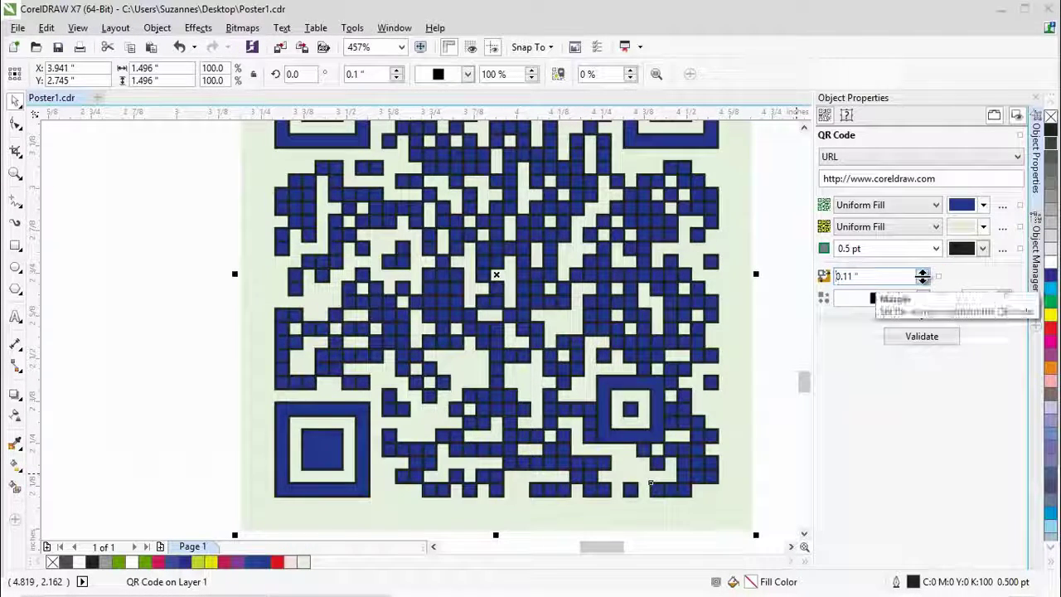
left_click(922, 272)
mouse_move(922, 275)
left_mouse_down()
mouse_move(921, 253)
mouse_move(917, 261)
left_mouse_up()
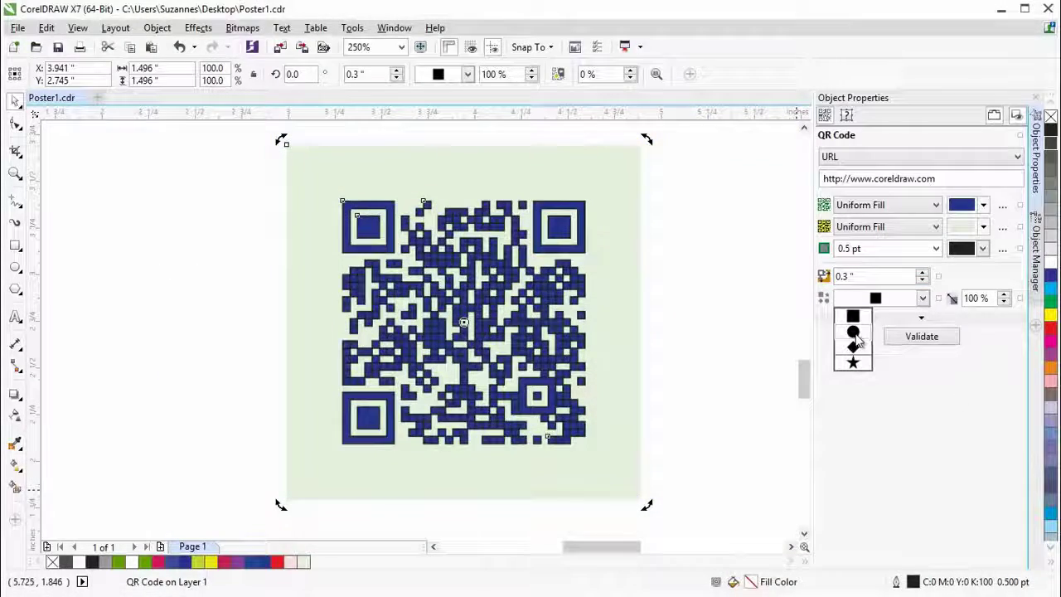
- Try the circle, diamond and star shapes for the QR code's pixels, and return to the square shape
left_click(857, 331)
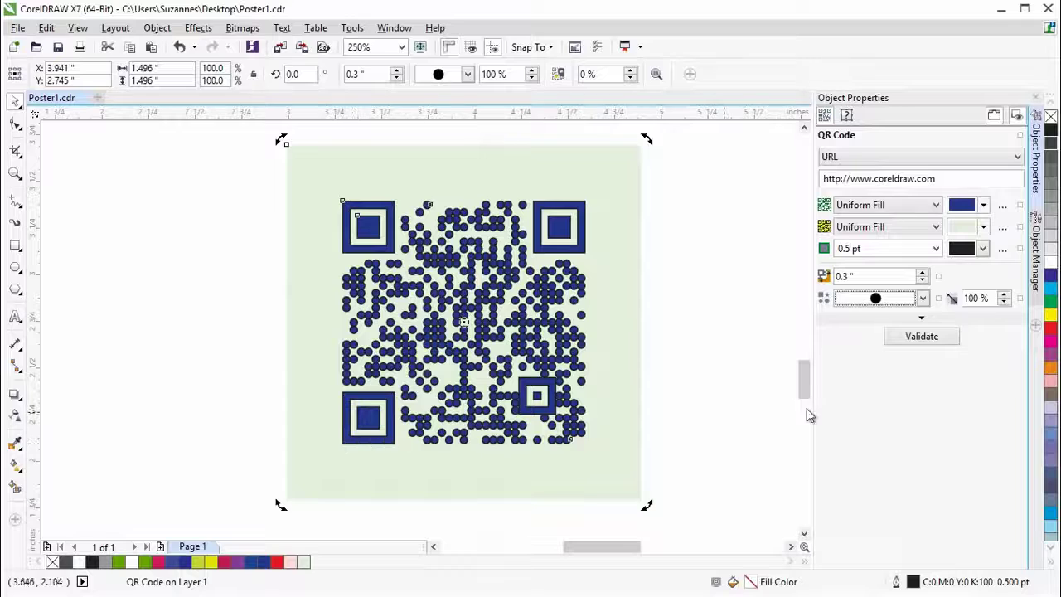
left_click(922, 298)
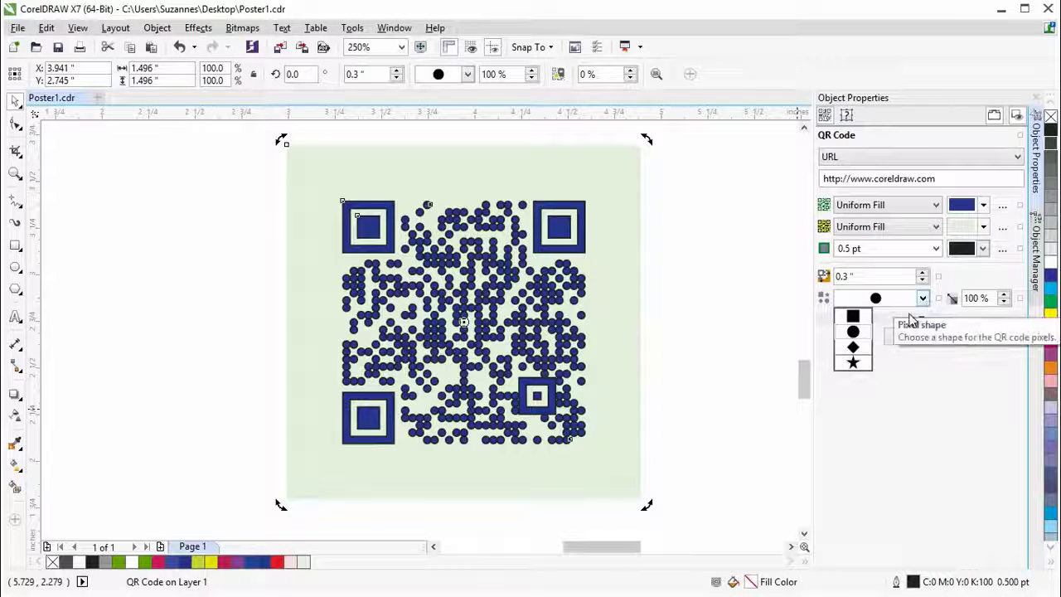
left_click(853, 346)
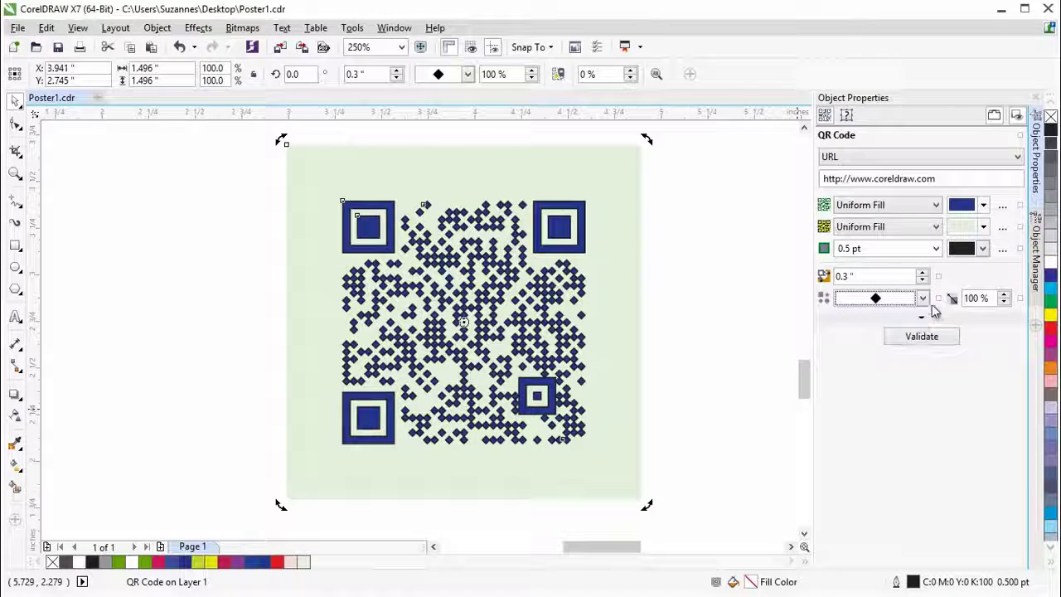
left_click(922, 299)
left_click(856, 364)
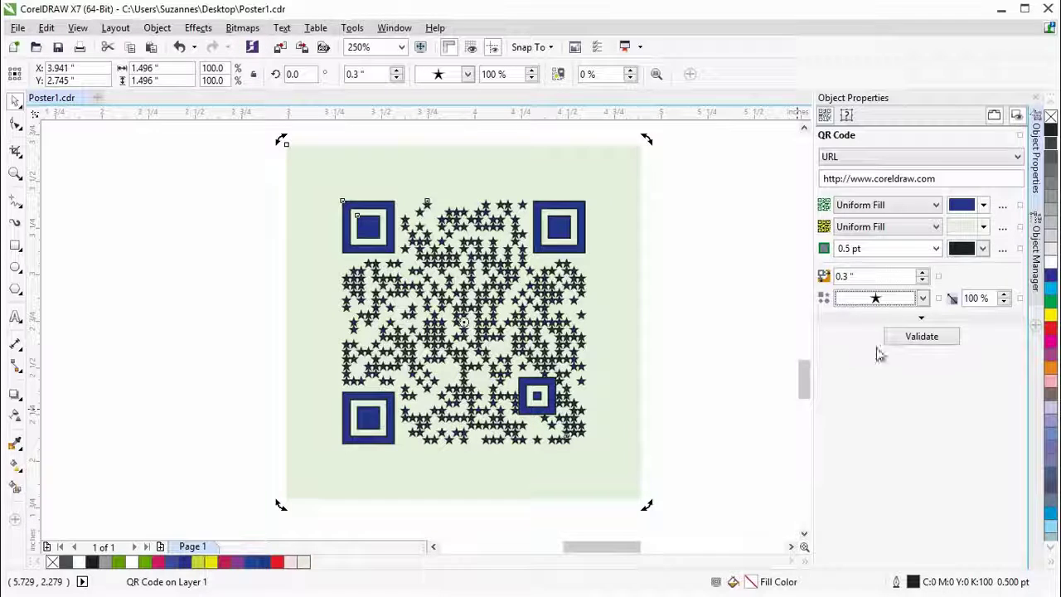
left_click(924, 300)
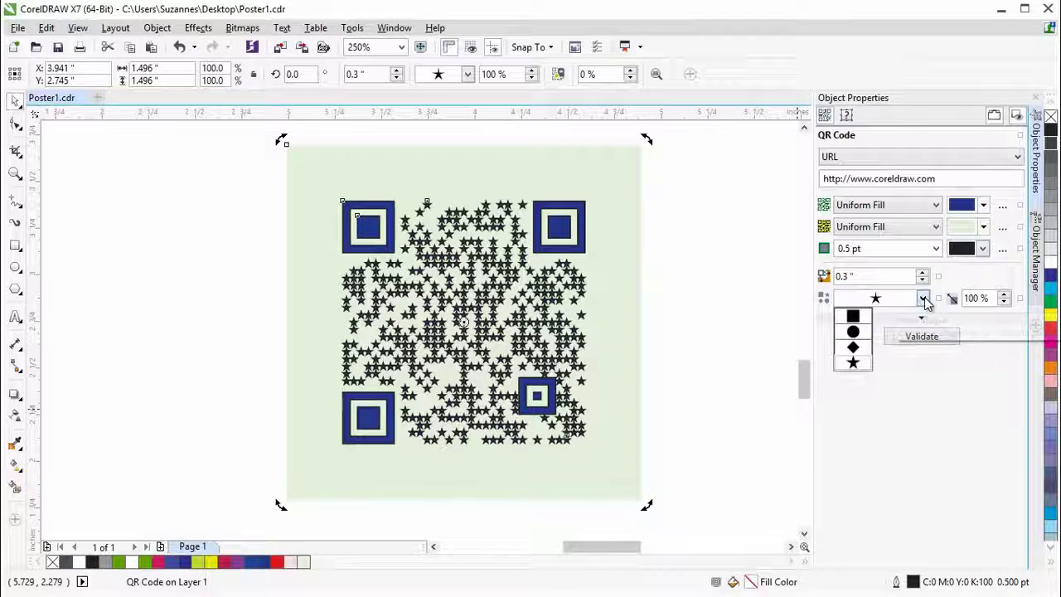
left_click(854, 316)
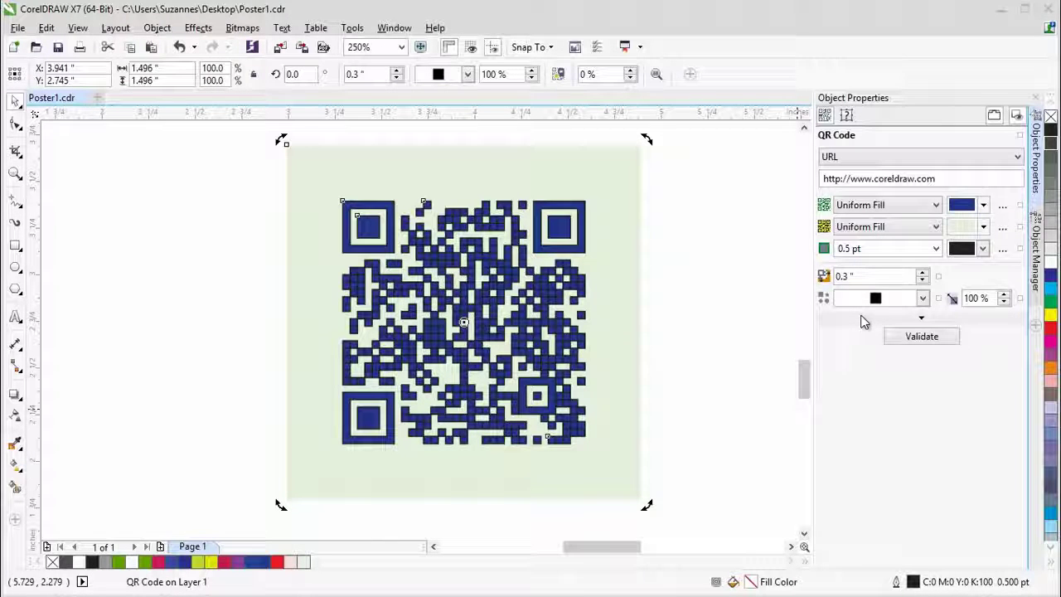
- Reduce the pixel size of the QR code to 60%
left_click(1005, 302)
left_click(1004, 302)
left_click(1005, 302)
left_click(1004, 302)
left_click(1005, 302)
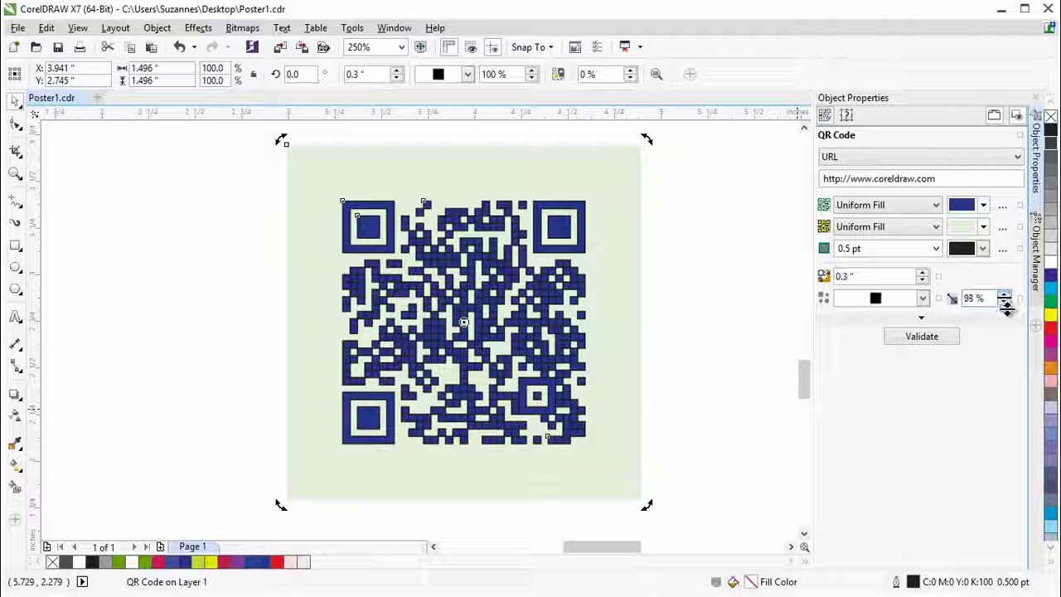
left_click(1005, 302)
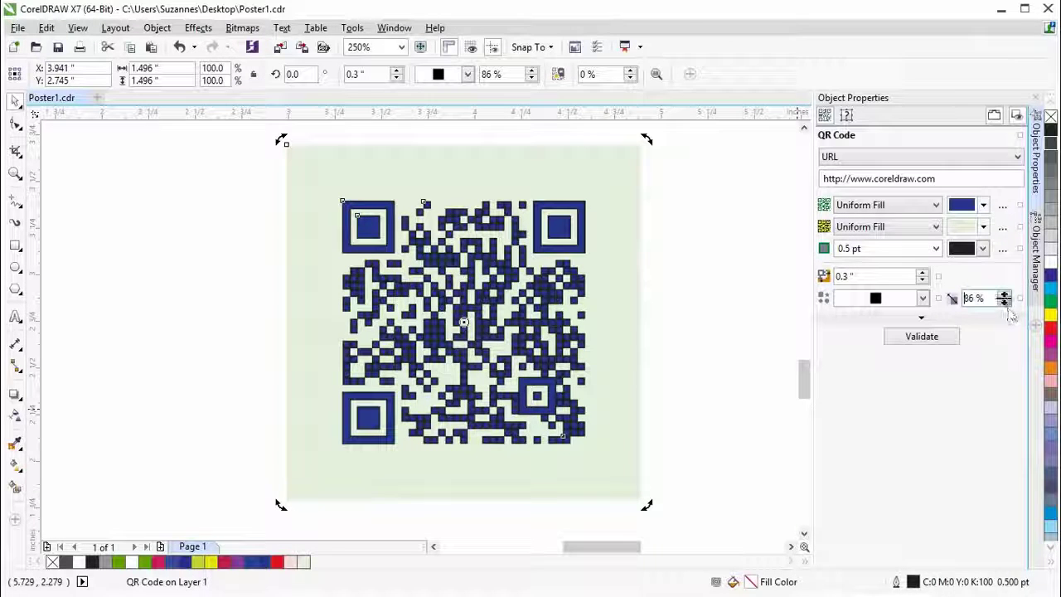
left_click_drag(1003, 305, 1002, 331)
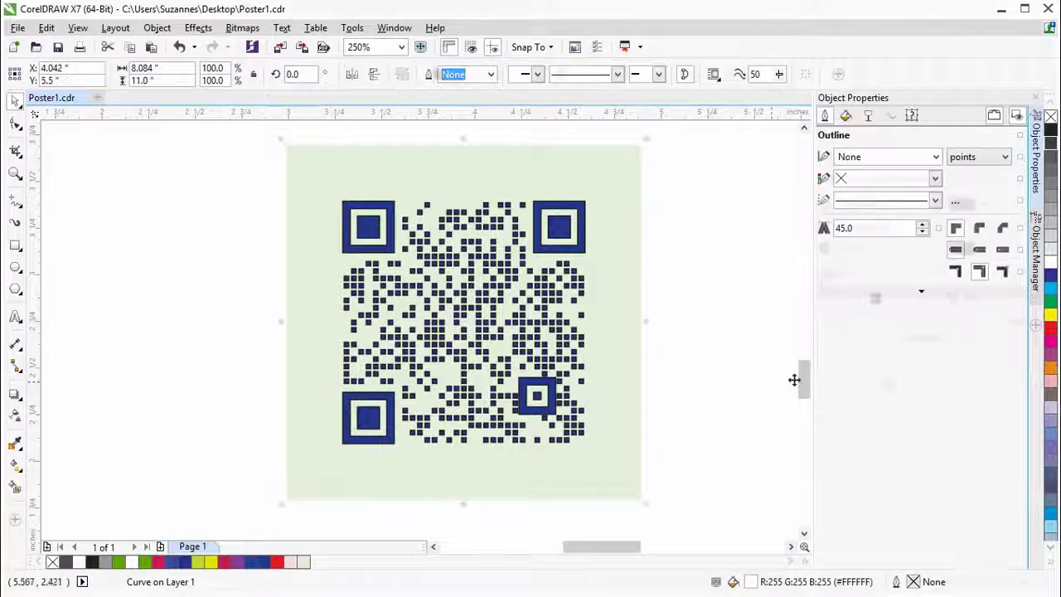
- Weld the QR code's pixels together and set the pixel roundness to 100%
left_click(922, 318)
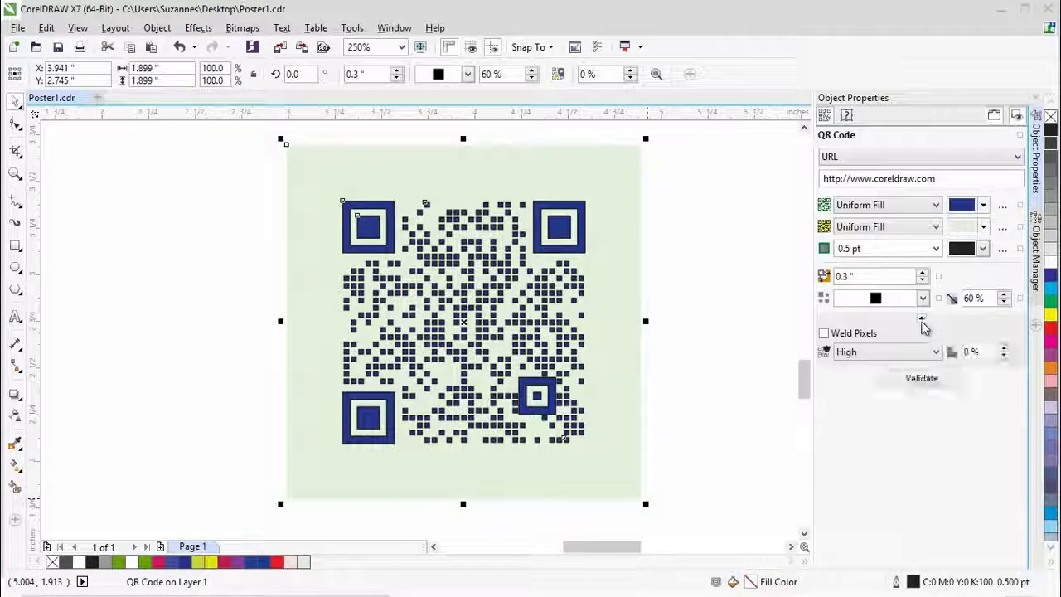
left_click(824, 334)
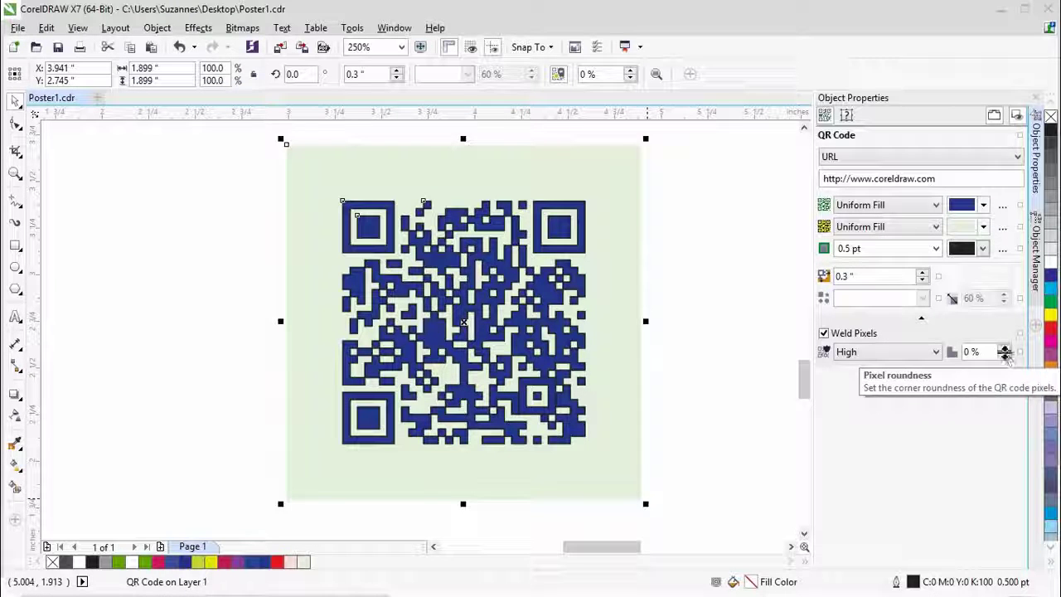
left_click_drag(1005, 351, 1004, 329)
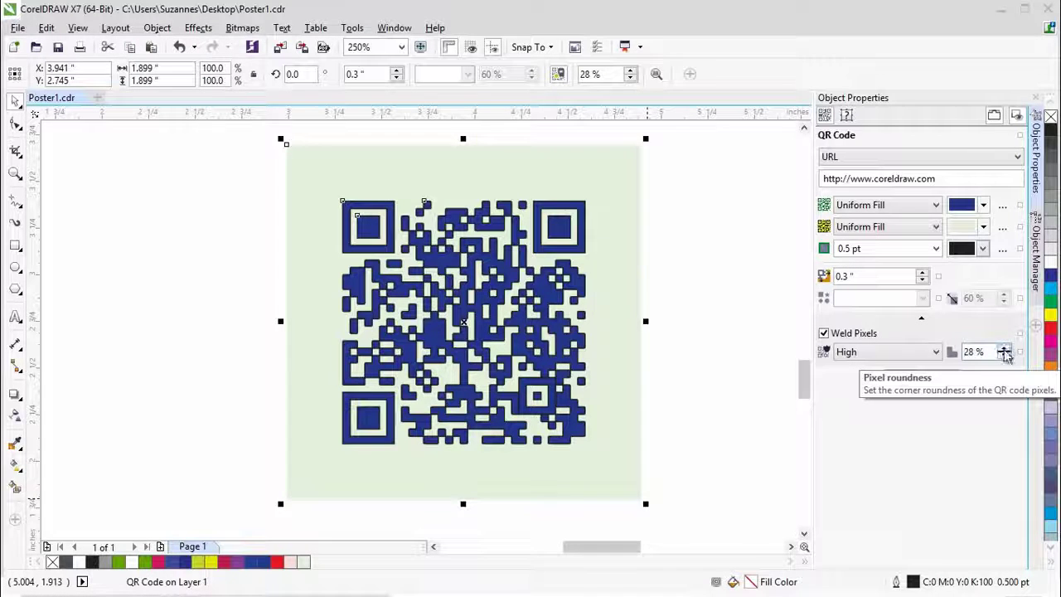
mouse_move(1005, 353)
left_mouse_down()
mouse_move(1004, 319)
mouse_move(1004, 349)
left_mouse_up()
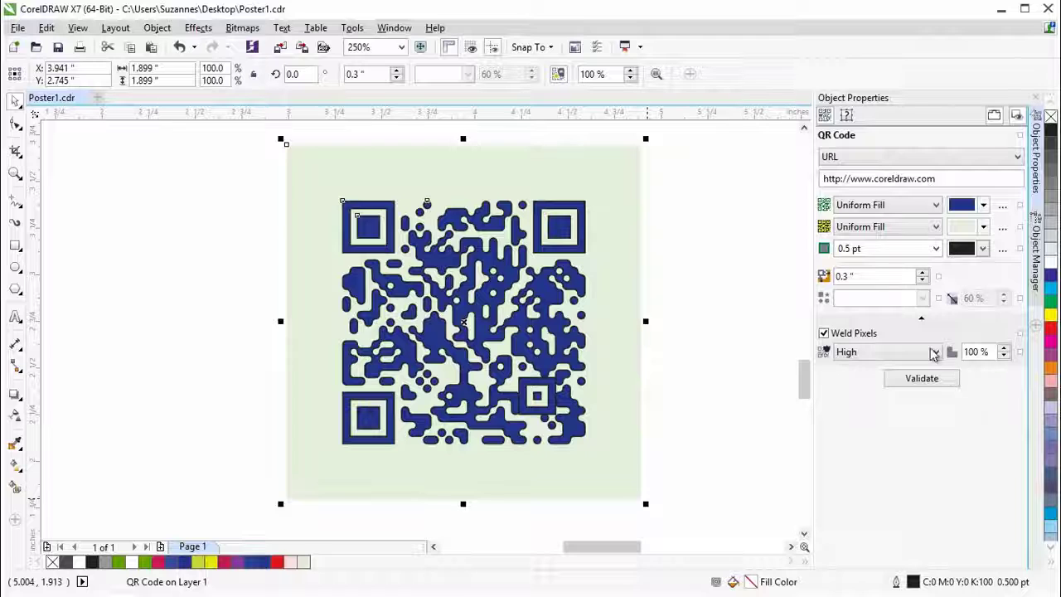
- Turn off welding for the QR code's pixels
left_click(824, 333)
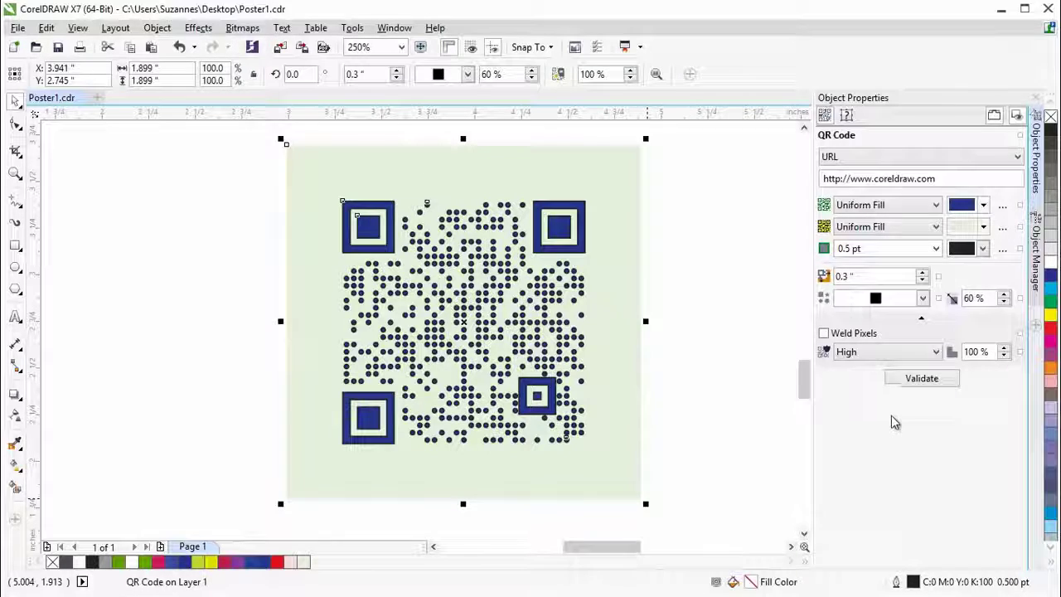
left_click(926, 302)
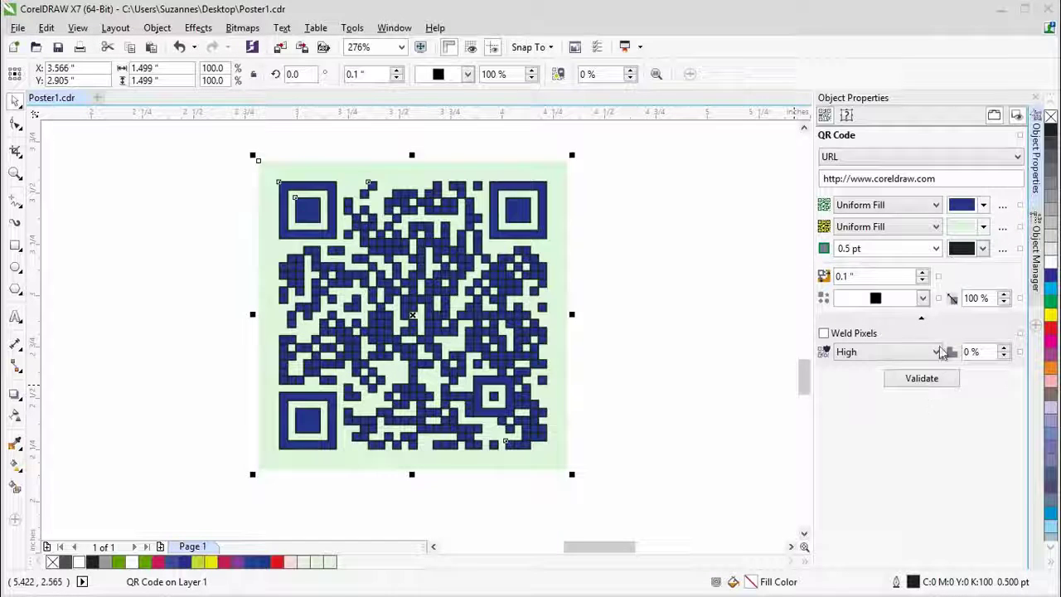
- Review the QR code's error correction levels and keep High selected
left_click(1022, 136)
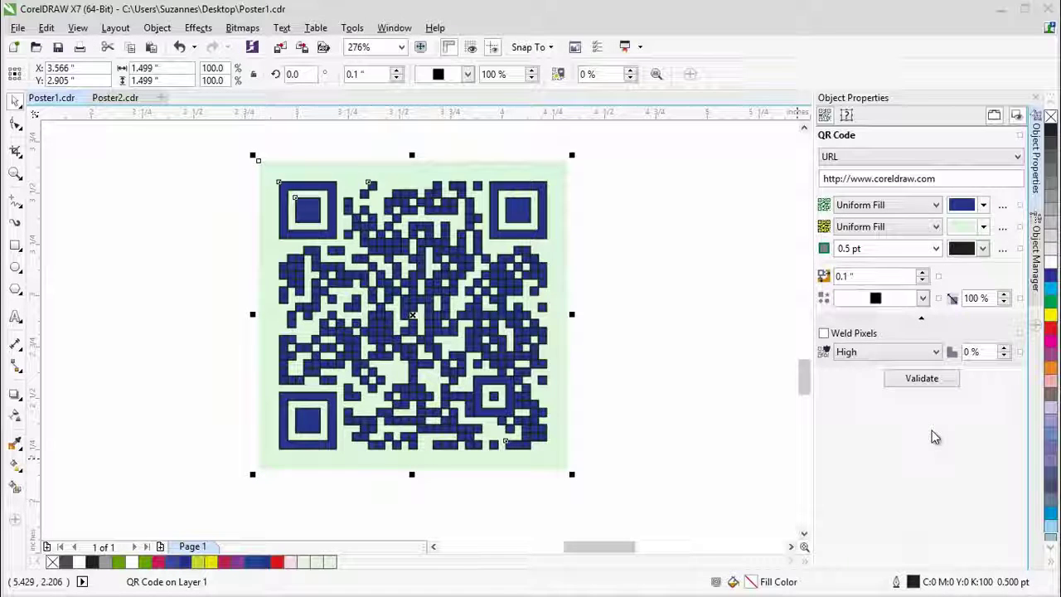
left_click(937, 352)
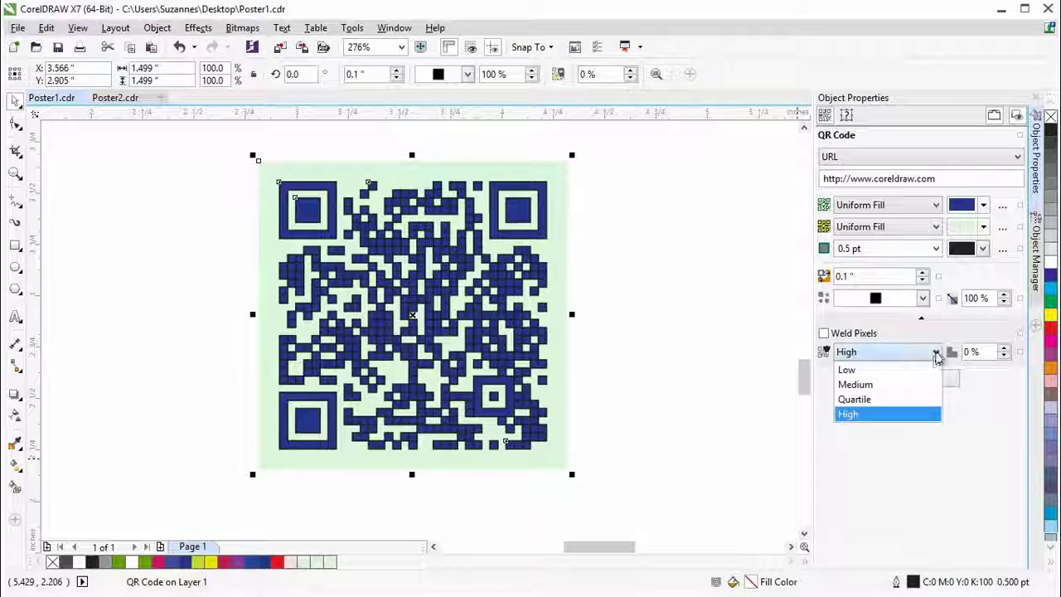
left_click(912, 417)
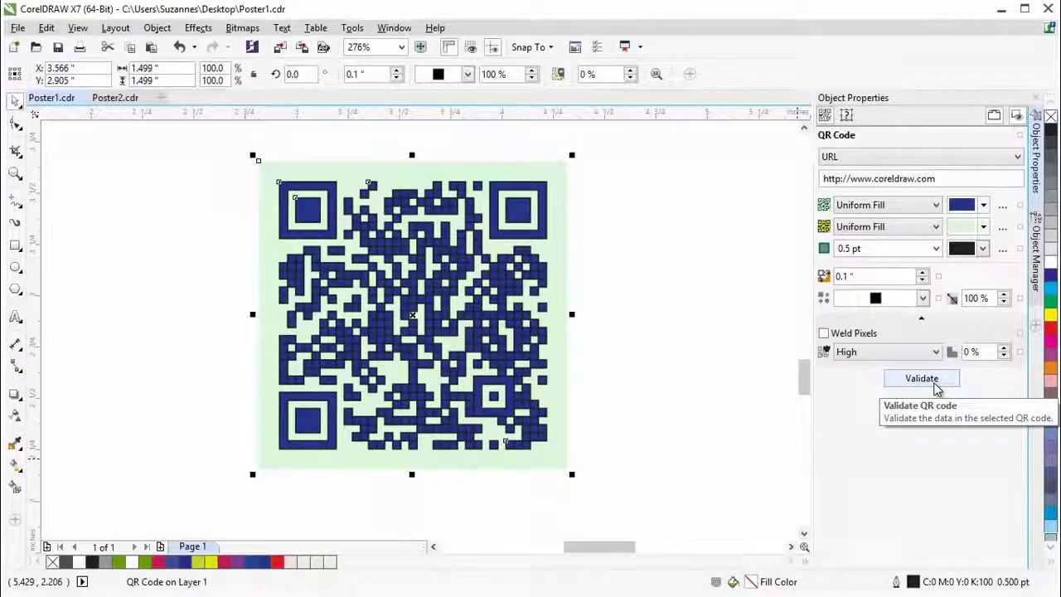
- Validate the QR code in Poster1.cdr, view the validation details and close them
left_click(934, 384)
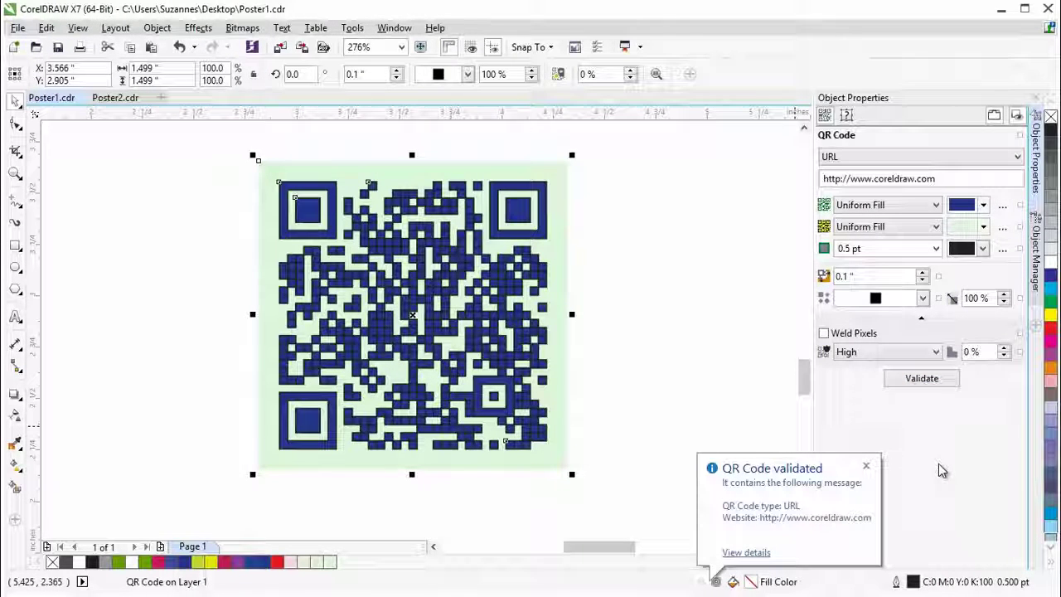
left_click(746, 552)
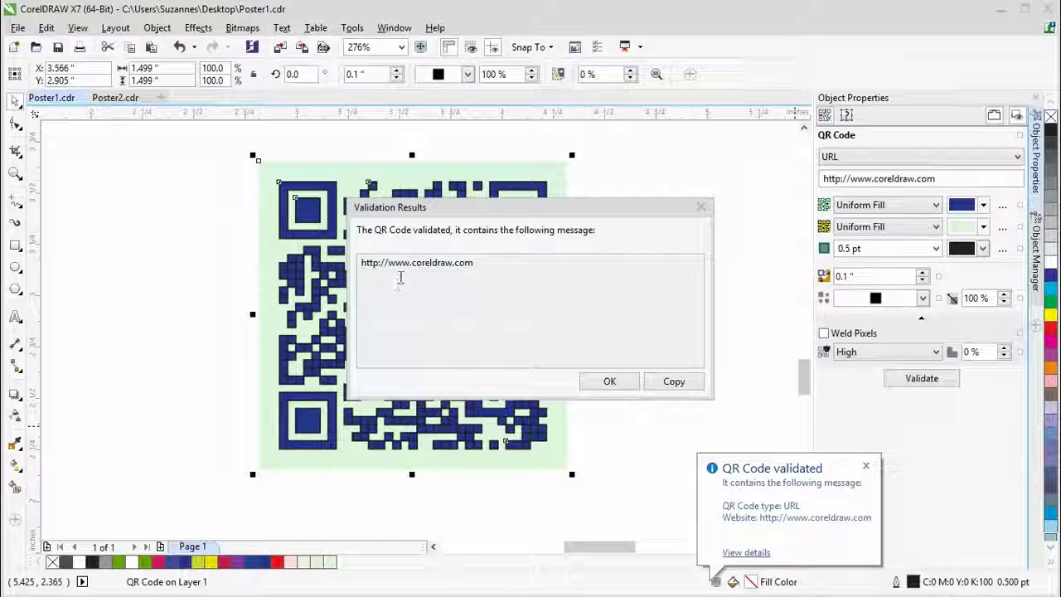
left_click(610, 381)
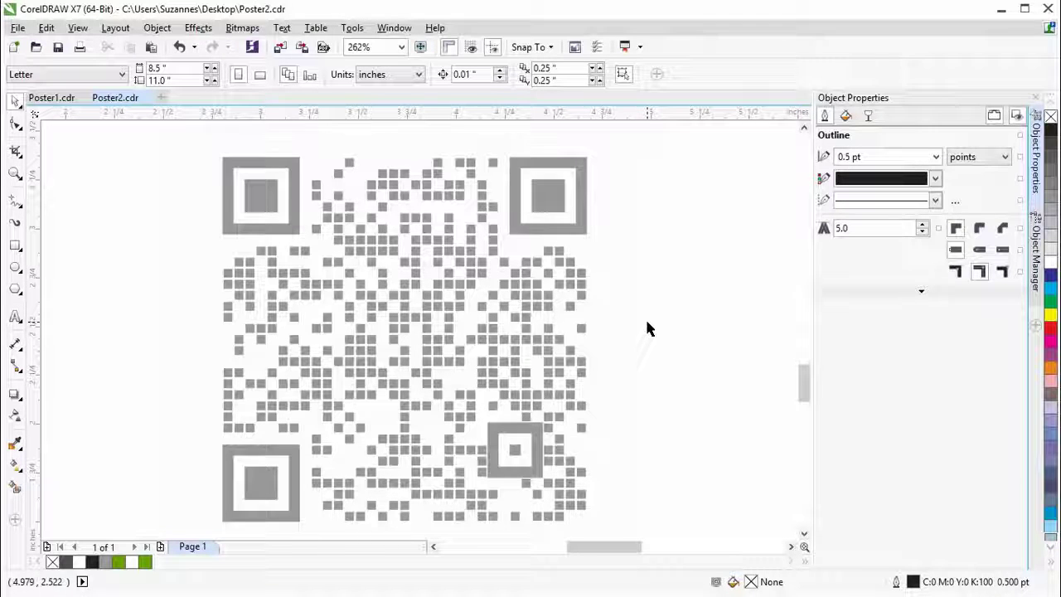
- Import BalloonLogo.cdr into Poster2.cdr and place it over the QR code's center, about 0.865 by 1.199 inches
left_click(18, 28)
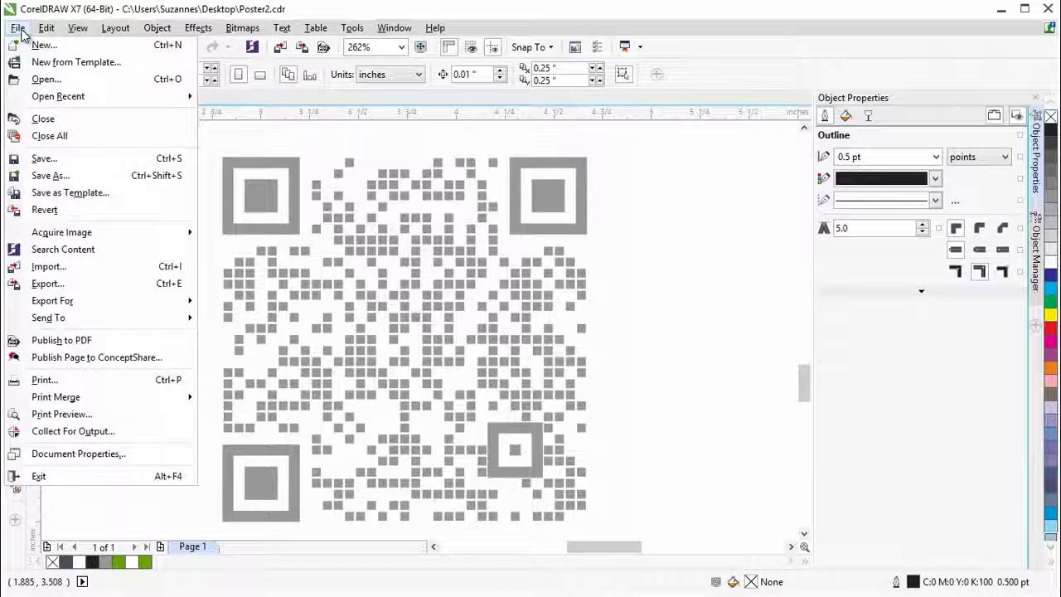
left_click(47, 267)
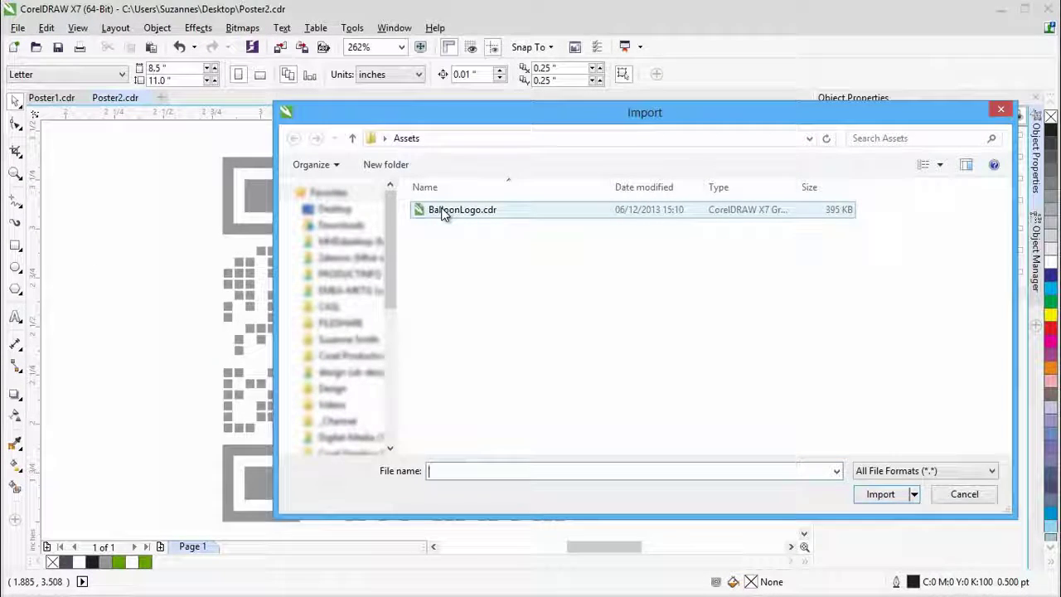
left_click(443, 213)
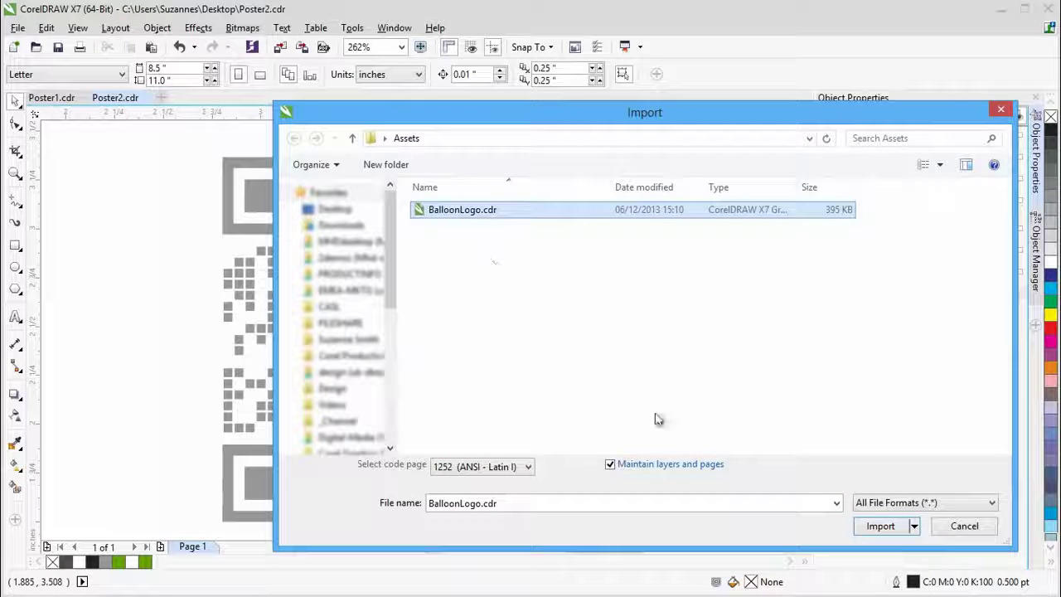
left_click(882, 527)
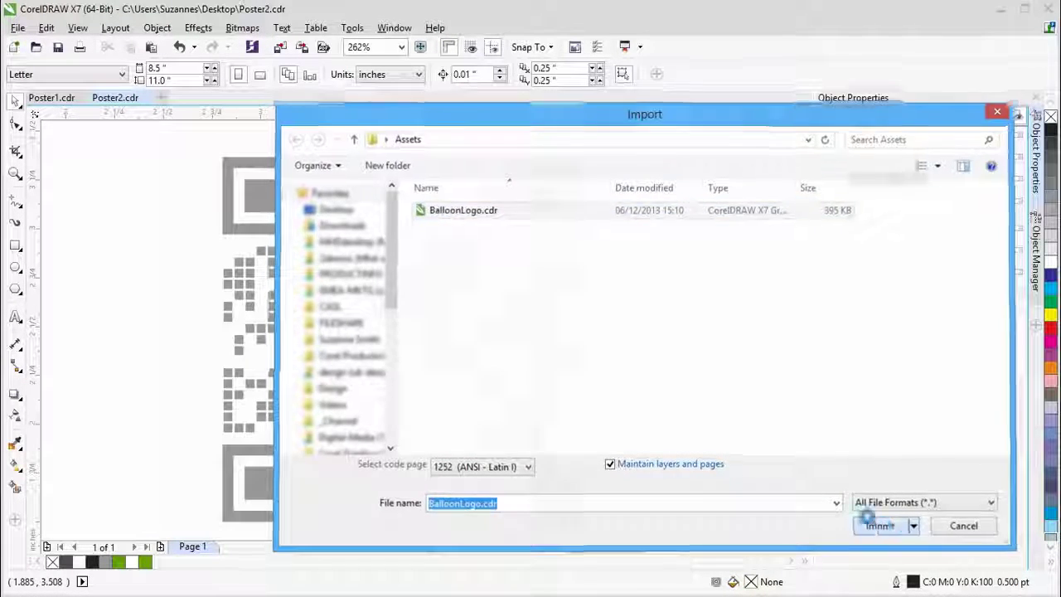
left_click_drag(309, 214, 494, 452)
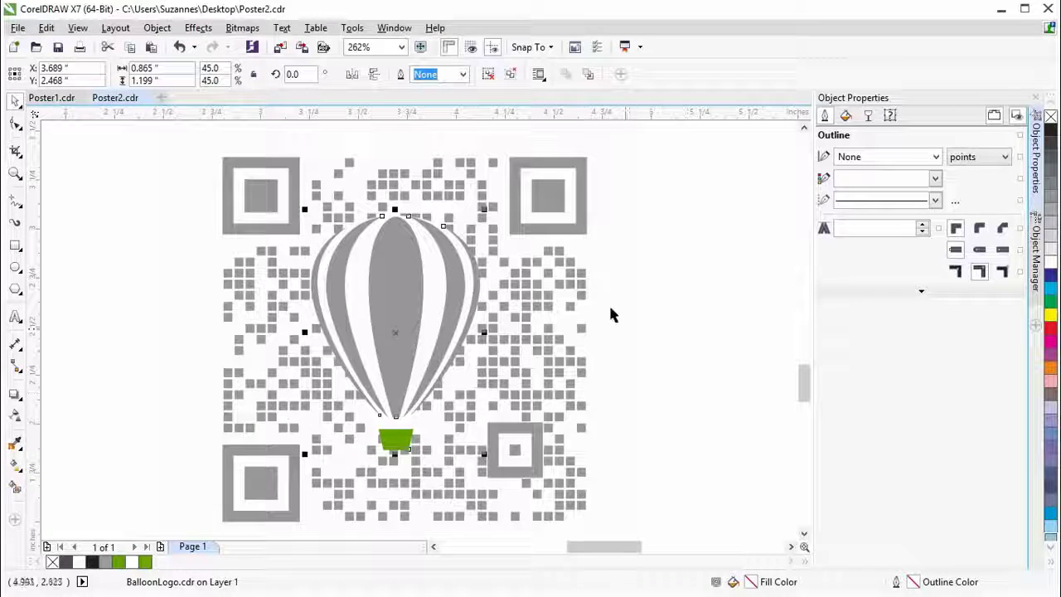
- Select the QR code behind the balloon logo and validate it
left_click(583, 272)
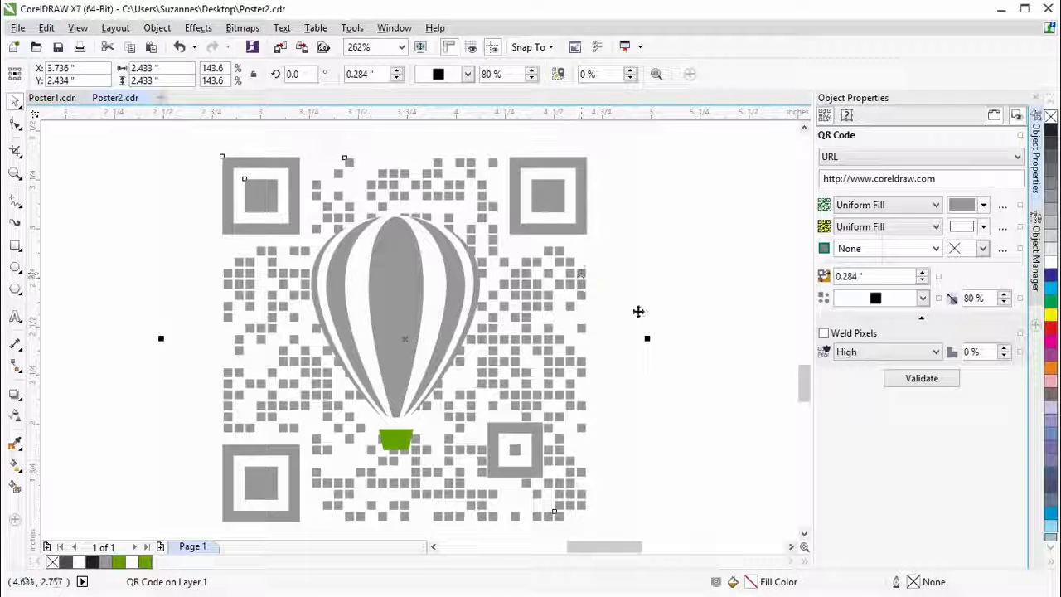
left_click(923, 385)
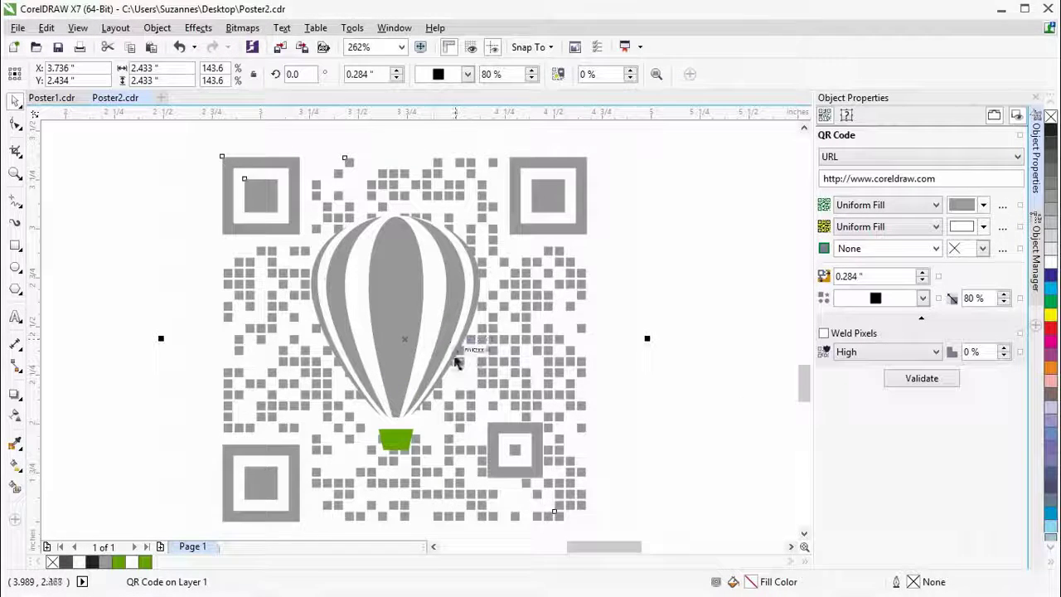
- Scale the balloon logo down to about 0.478 by 0.663 inches around its center and revalidate the QR code
left_click(426, 308)
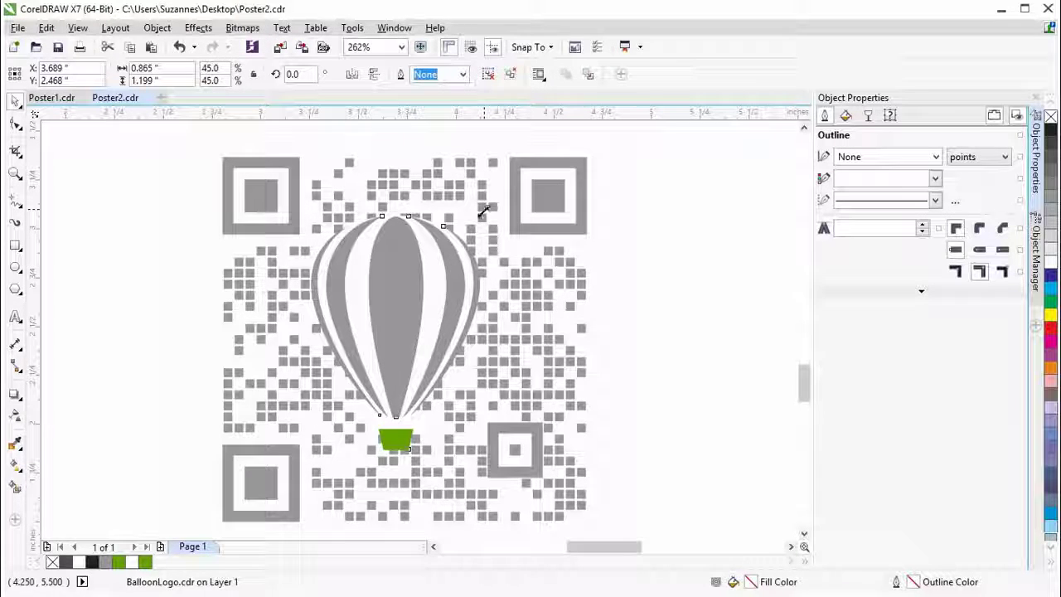
left_click_drag(483, 212, 448, 263)
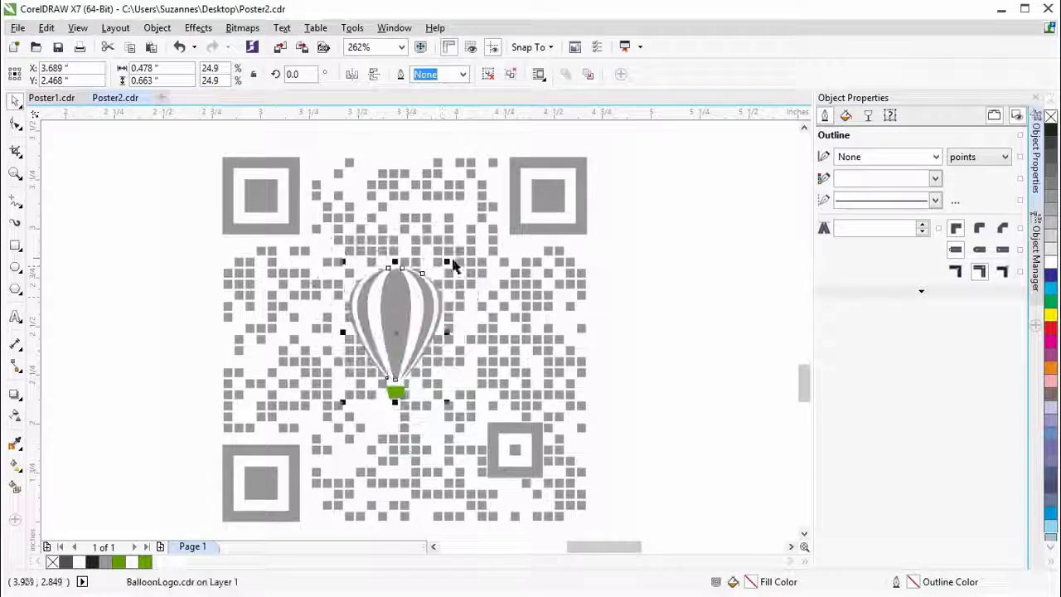
left_click(563, 371)
left_click(921, 377)
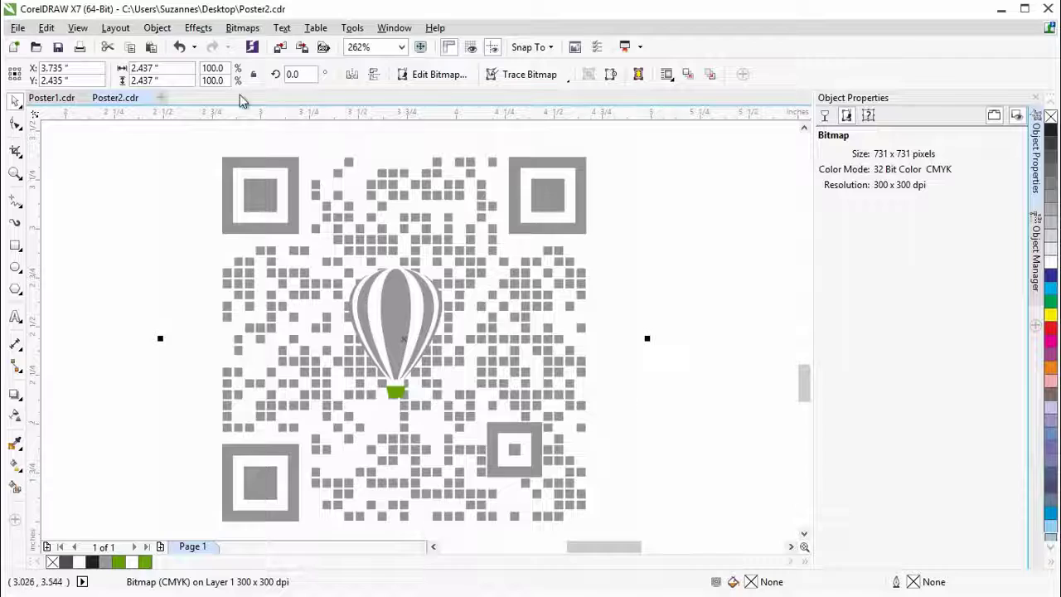
- Validate the bitmap version of the QR code with its logo, view the validation details and close them
left_click(158, 28)
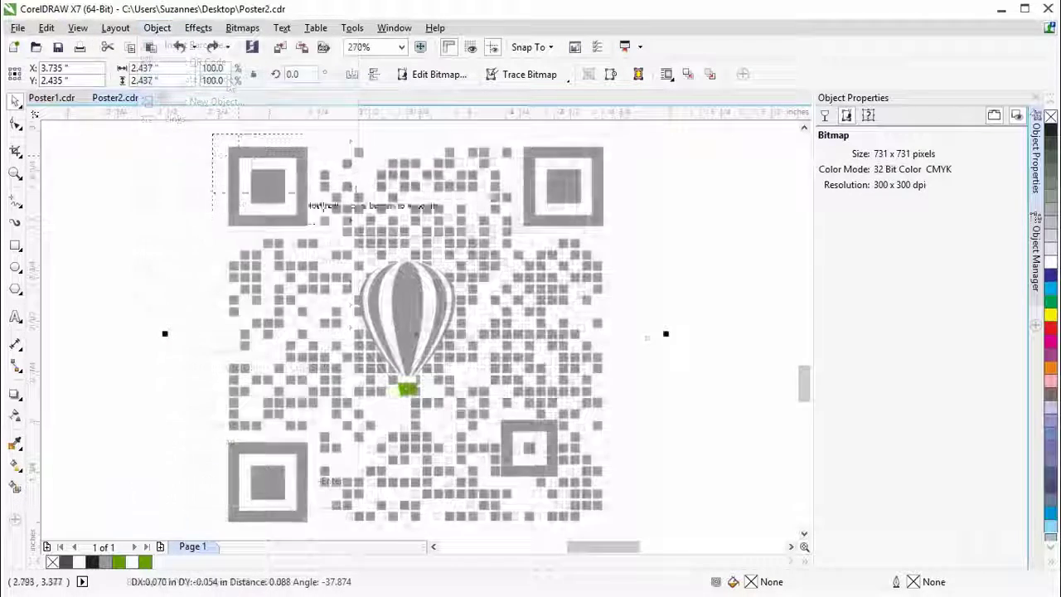
left_click_drag(563, 334, 635, 509)
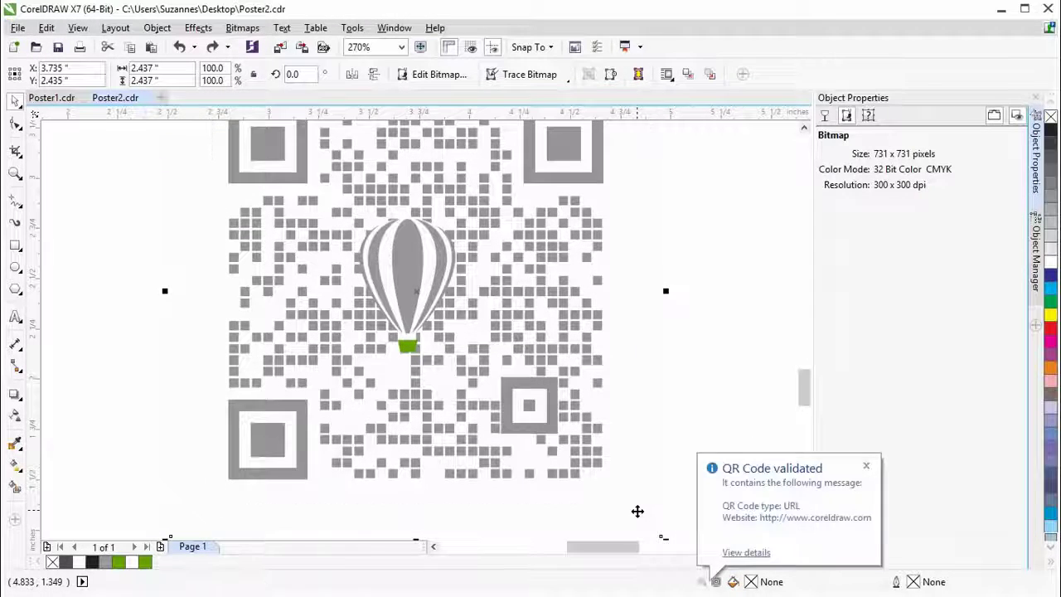
left_click(738, 554)
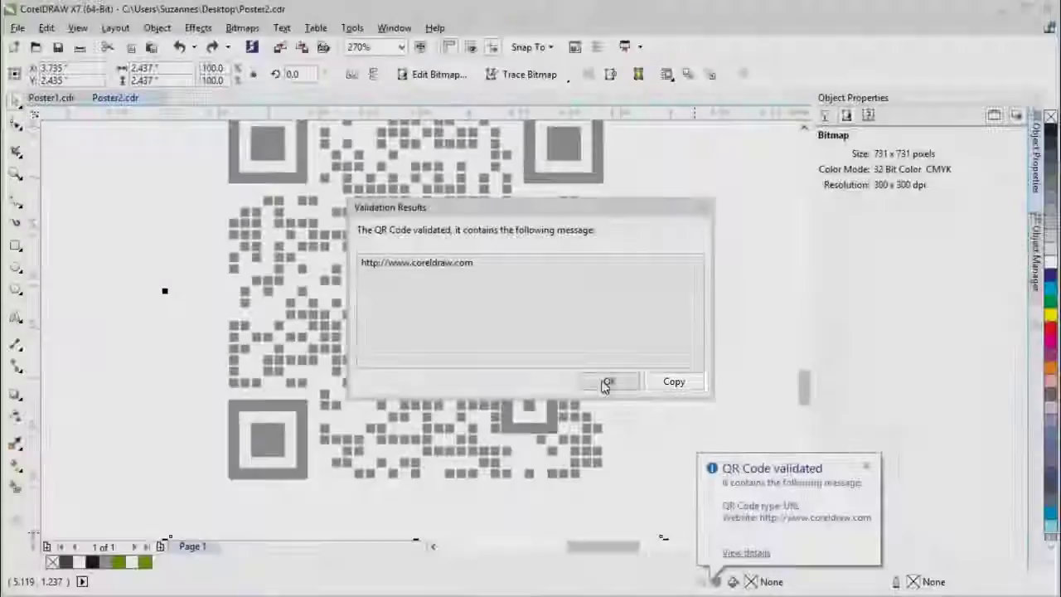
left_click(608, 382)
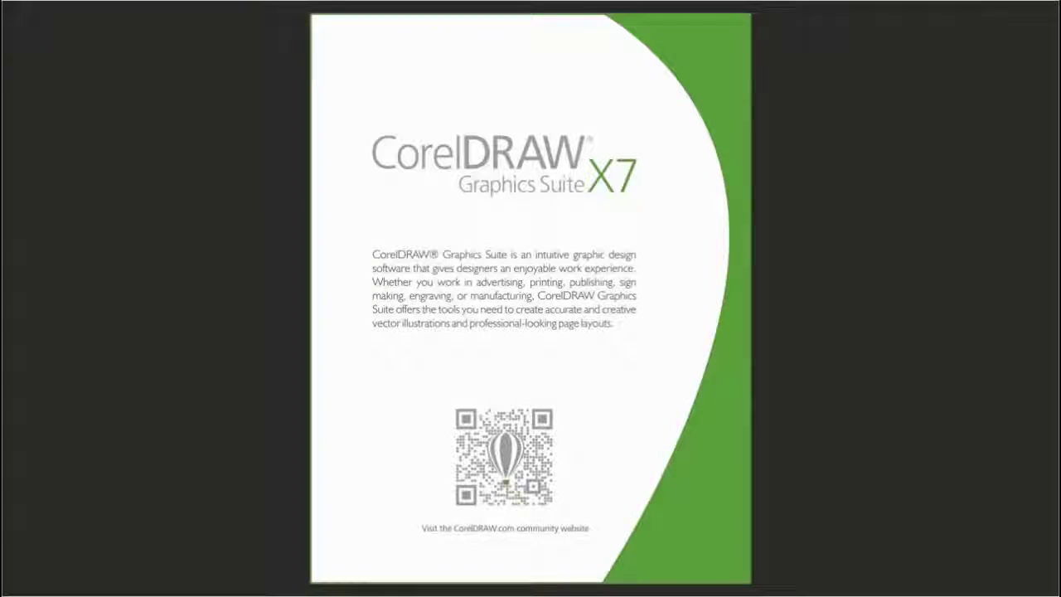